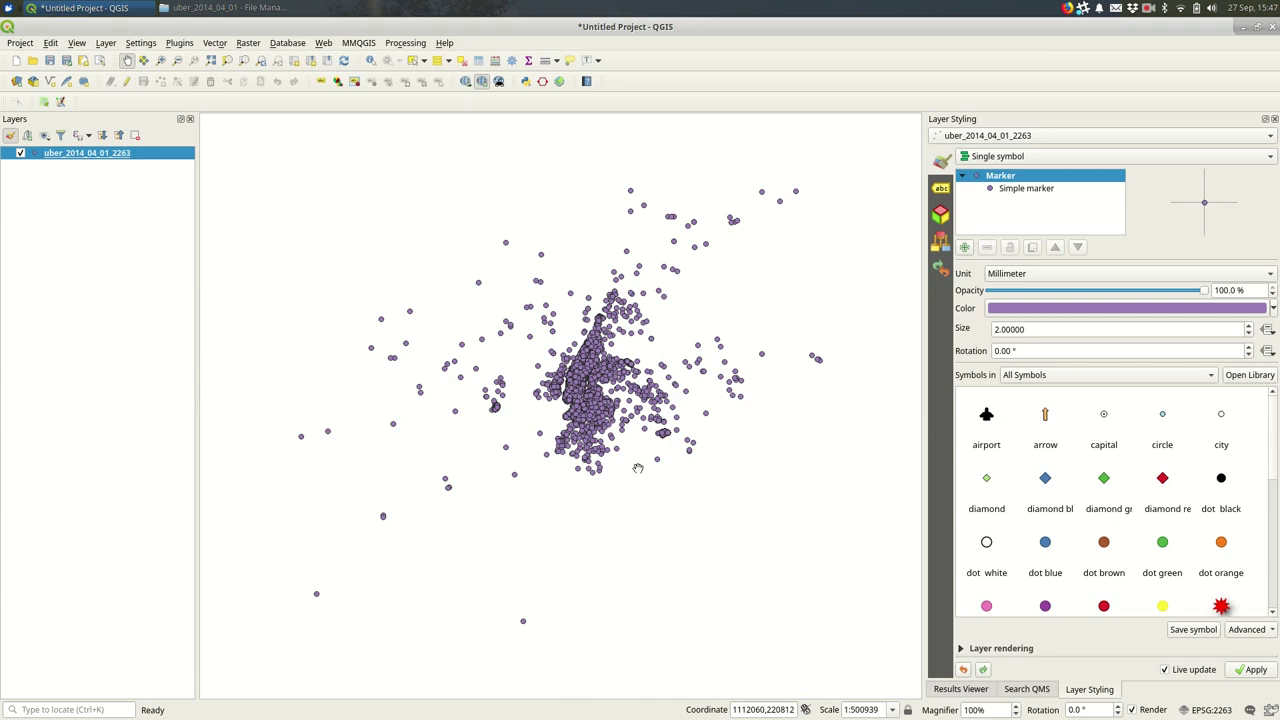
# Zoom in and pan to centre the Uber pickup cluster over Manhattan
pyautogui.scroll(2, 588, 357)
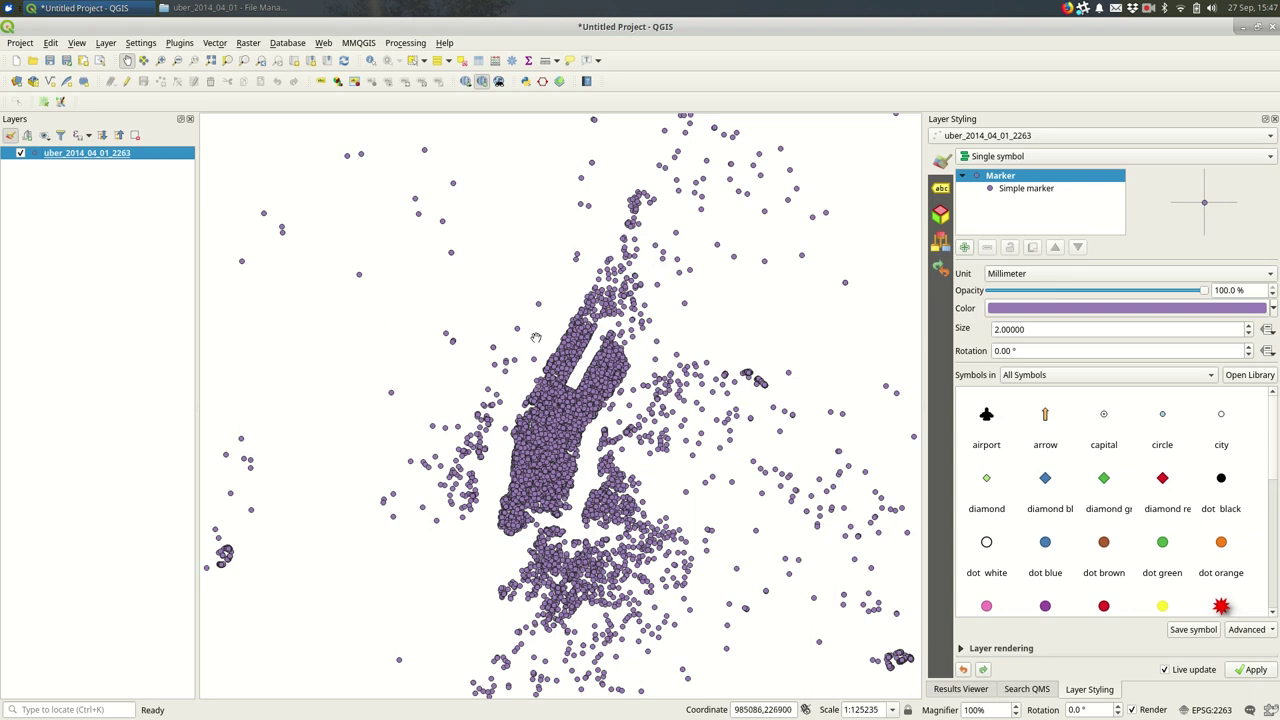
pyautogui.moveTo(614, 480); pyautogui.dragTo(608, 399)
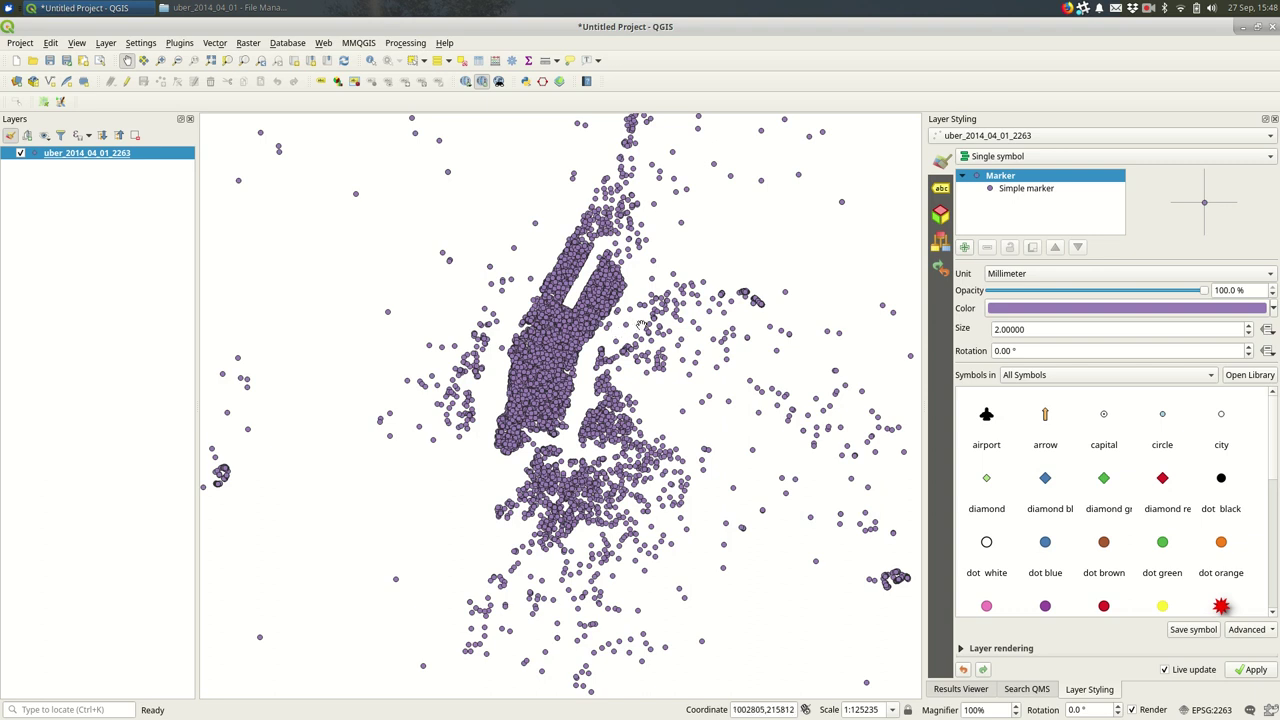
# Search 'heatm' in the locator and open Heatmap (Kernel Density Estimation) on the Uber points
pyautogui.click(53, 708)
pyautogui.write('heatm')
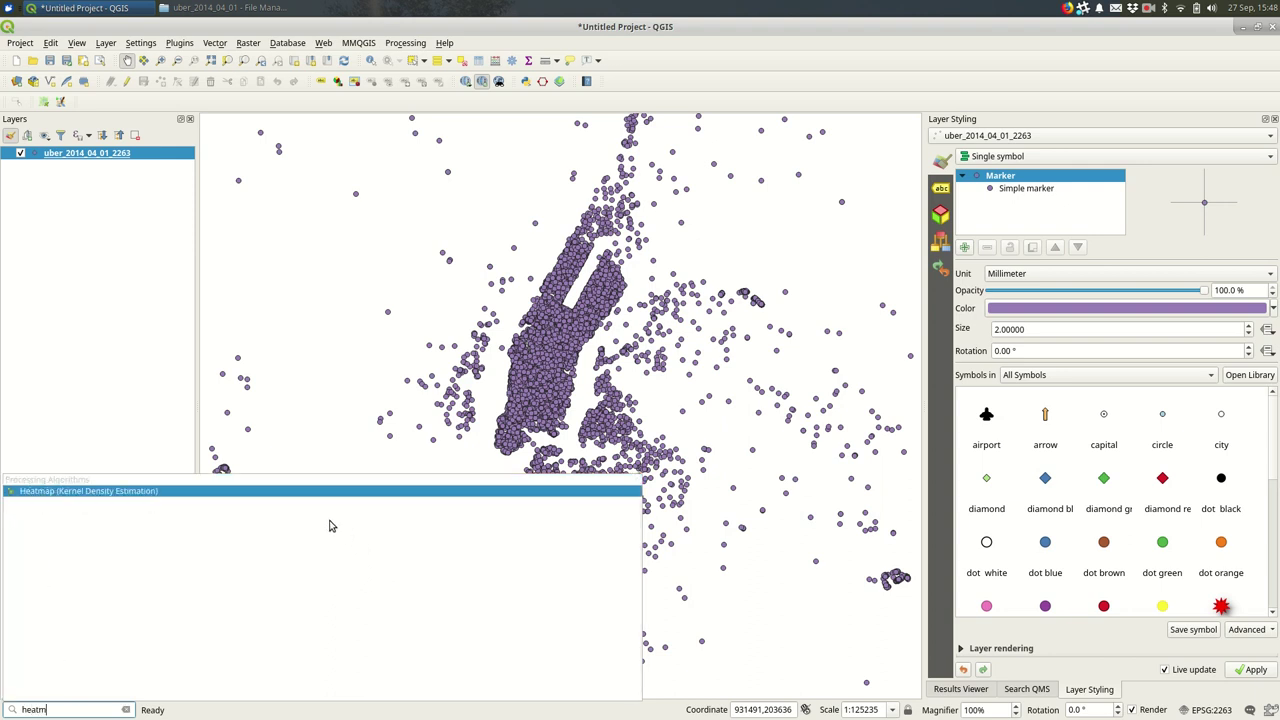
pyautogui.click(251, 492)
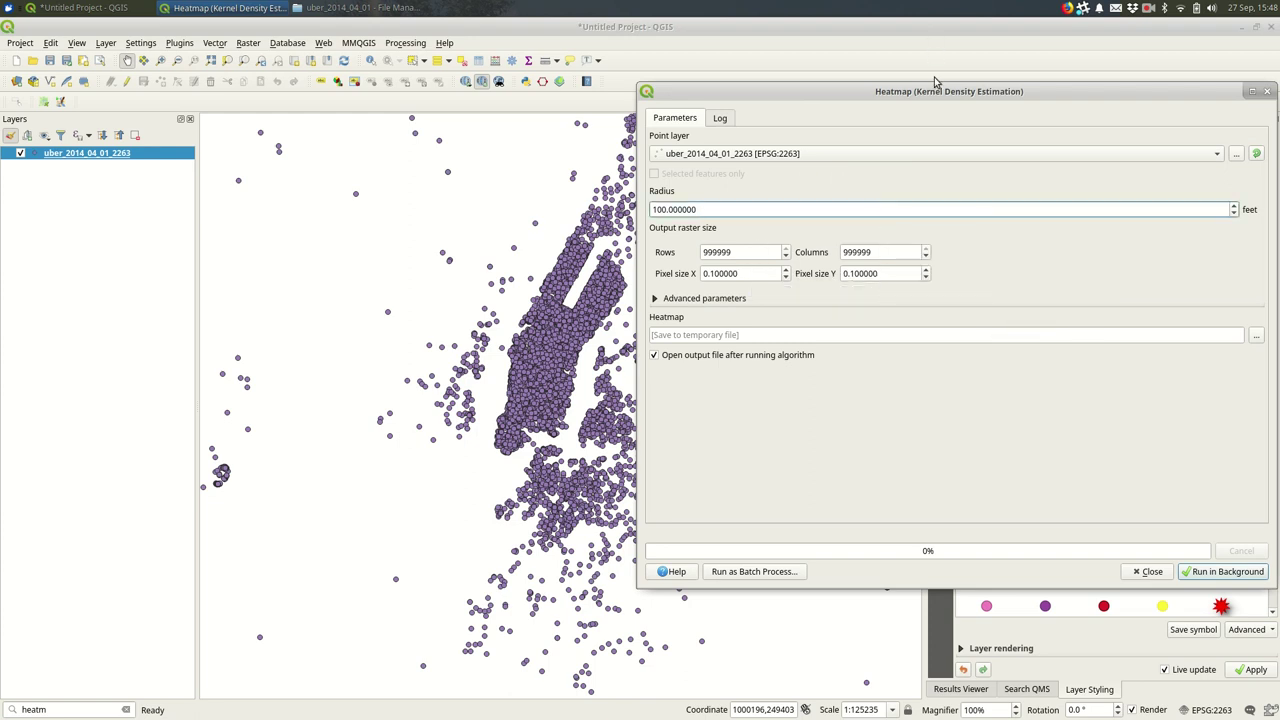
pyautogui.moveTo(938, 95); pyautogui.dragTo(568, 131)
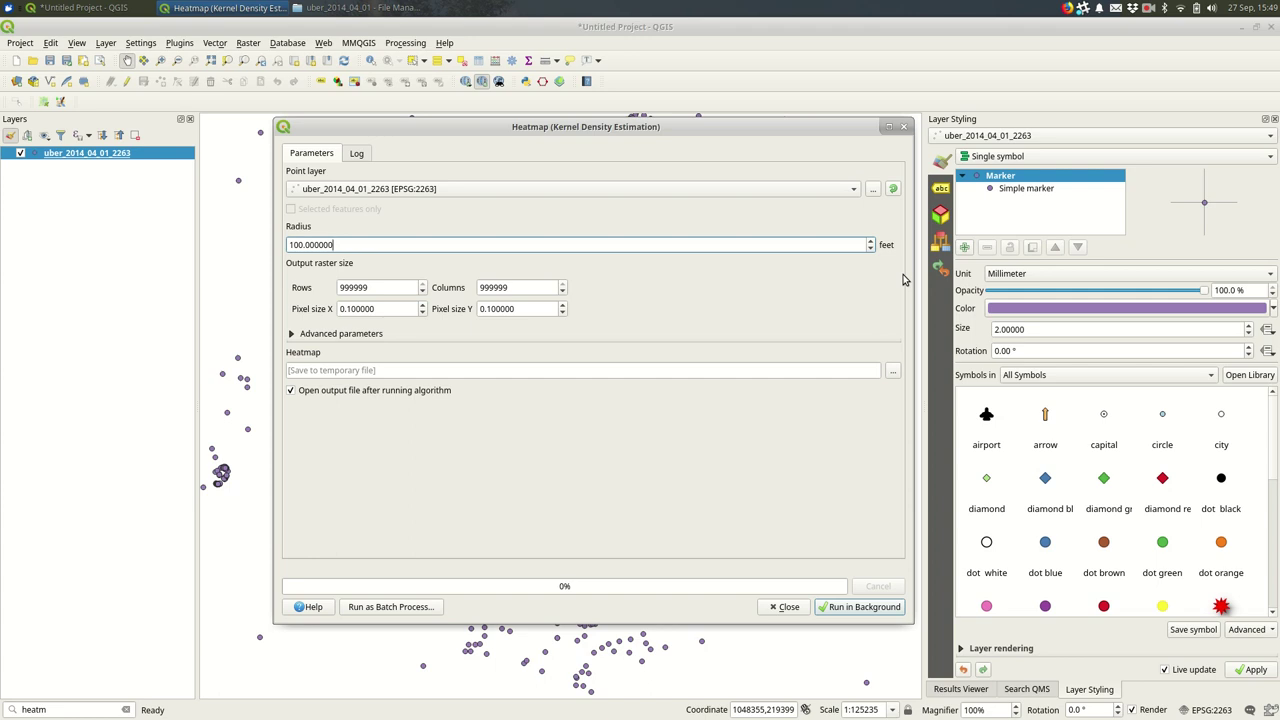
# Change the radius from 100 to 200 feet and rows to 3000, giving 3614 columns at pixel size 93.79
pyautogui.doubleClick(518, 246)
pyautogui.tripleClick(518, 246)
pyautogui.press('Left')
pyautogui.press('Left')
pyautogui.press('Left')
pyautogui.press('Left')
pyautogui.press('Left')
pyautogui.press('Left')
pyautogui.press('BackSpace')
pyautogui.write('2')
pyautogui.click(365, 287)
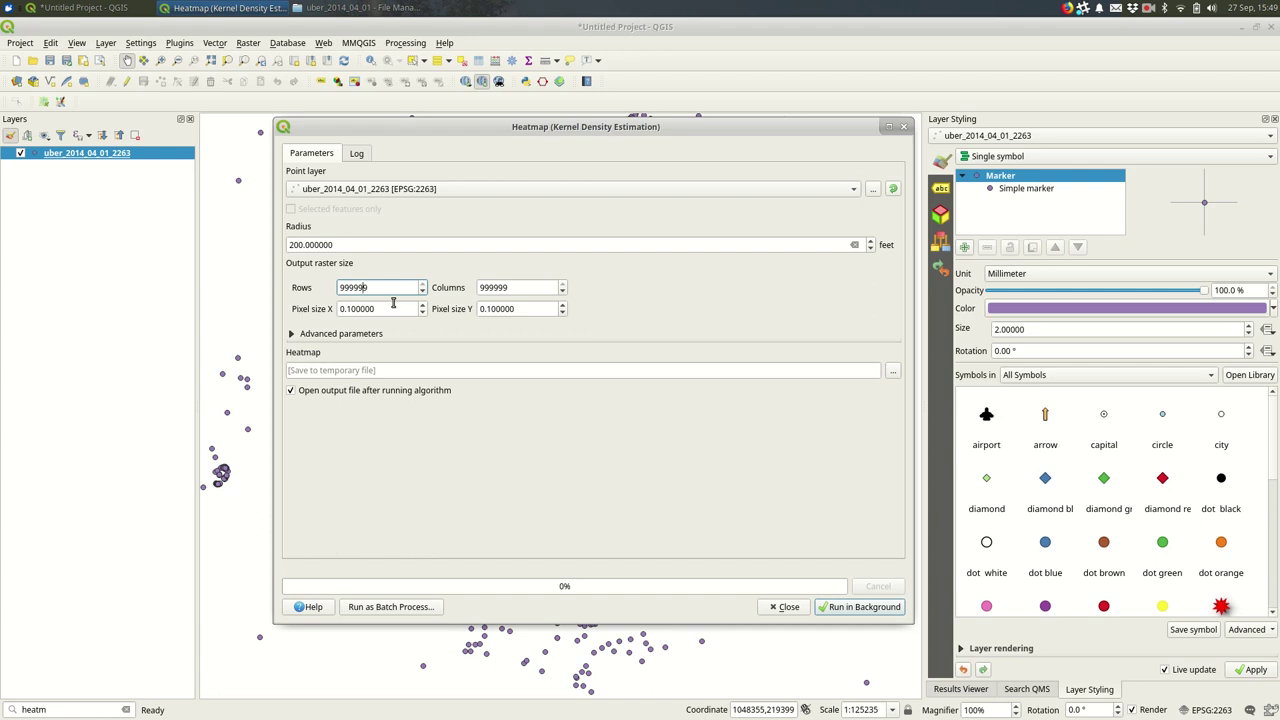
pyautogui.click(375, 287)
pyautogui.hotkey('ctrl', 'a')
pyautogui.write('3000')
pyautogui.press('Tab')
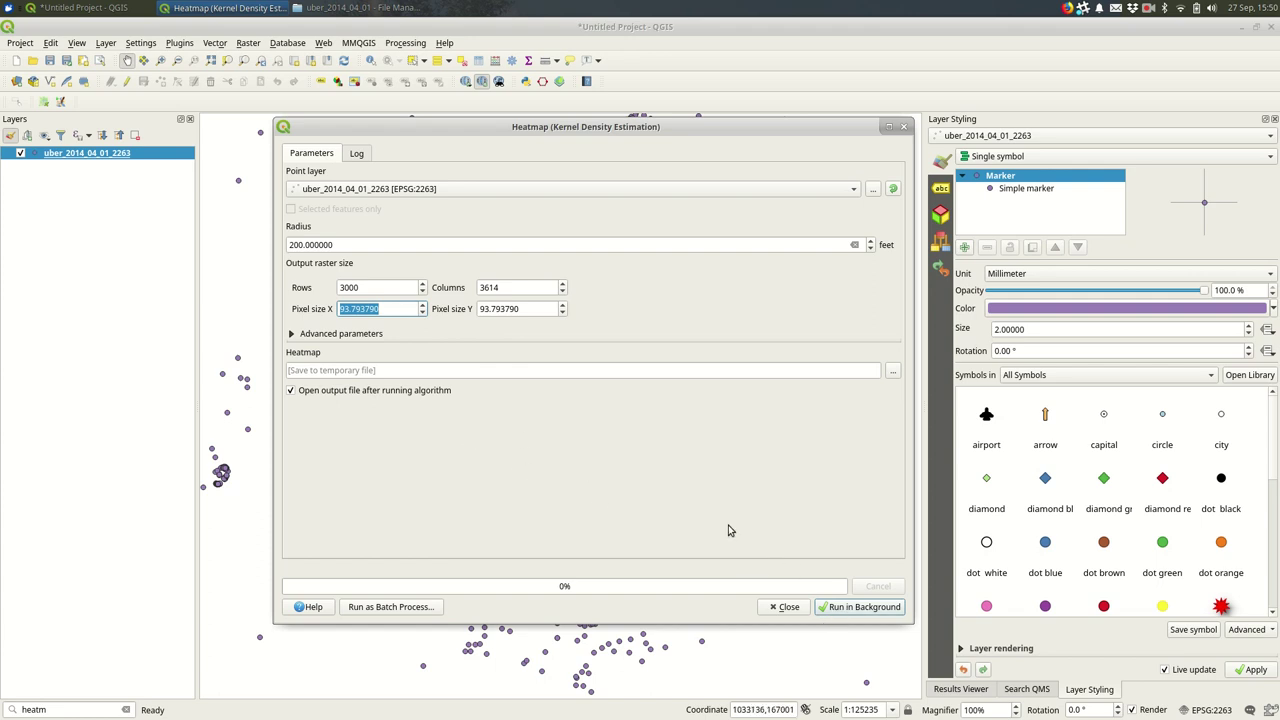
# Run the heatmap in the background, then zoom into the gray density raster over Manhattan
pyautogui.click(843, 610)
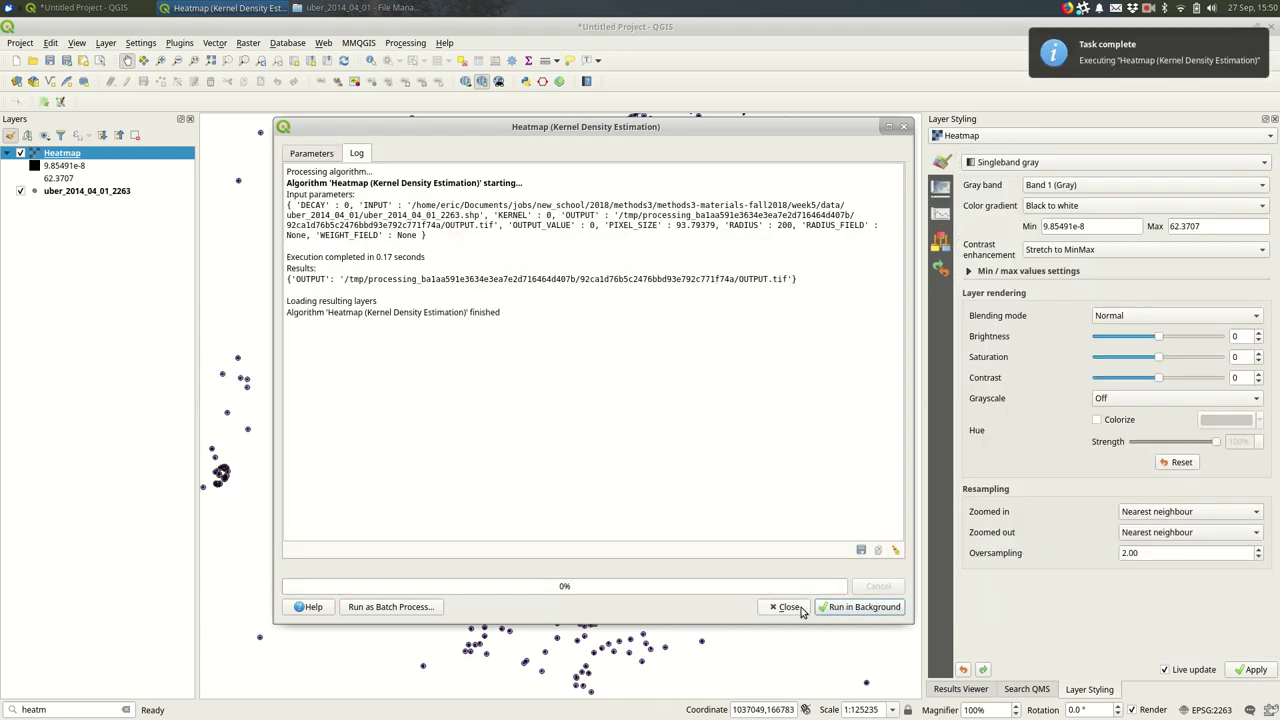
pyautogui.click(800, 607)
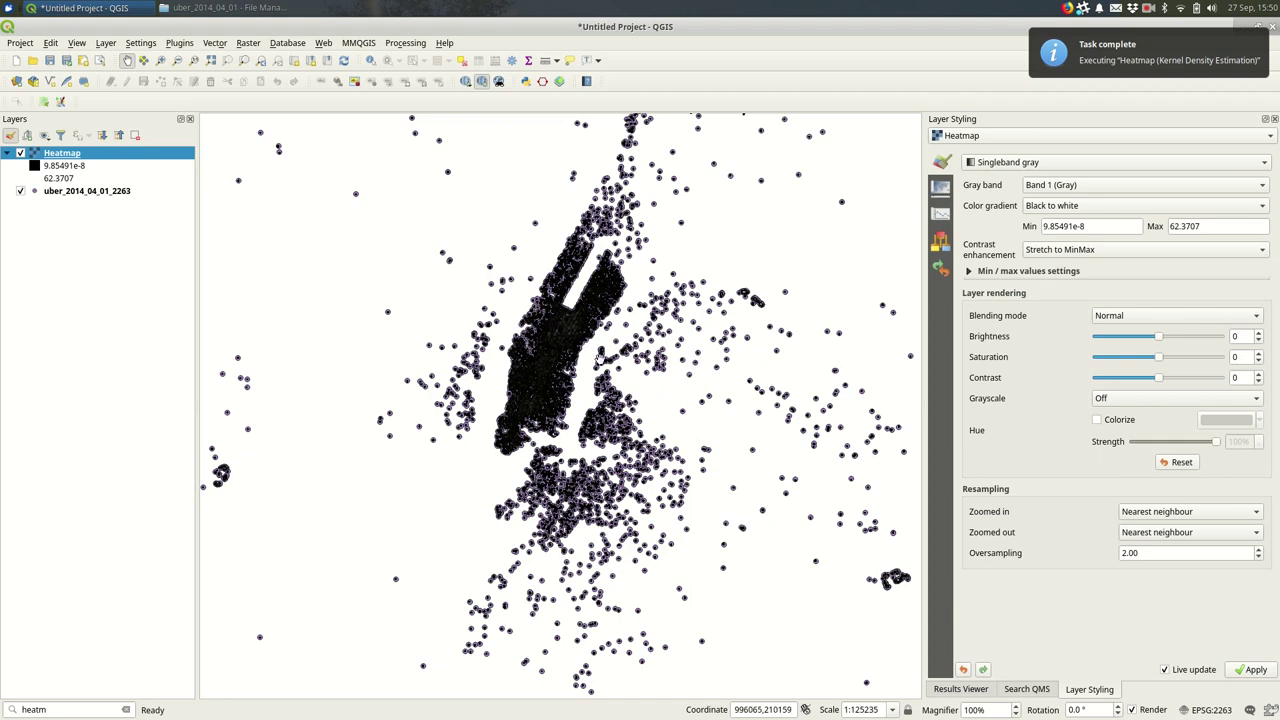
pyautogui.scroll(3, 558, 328)
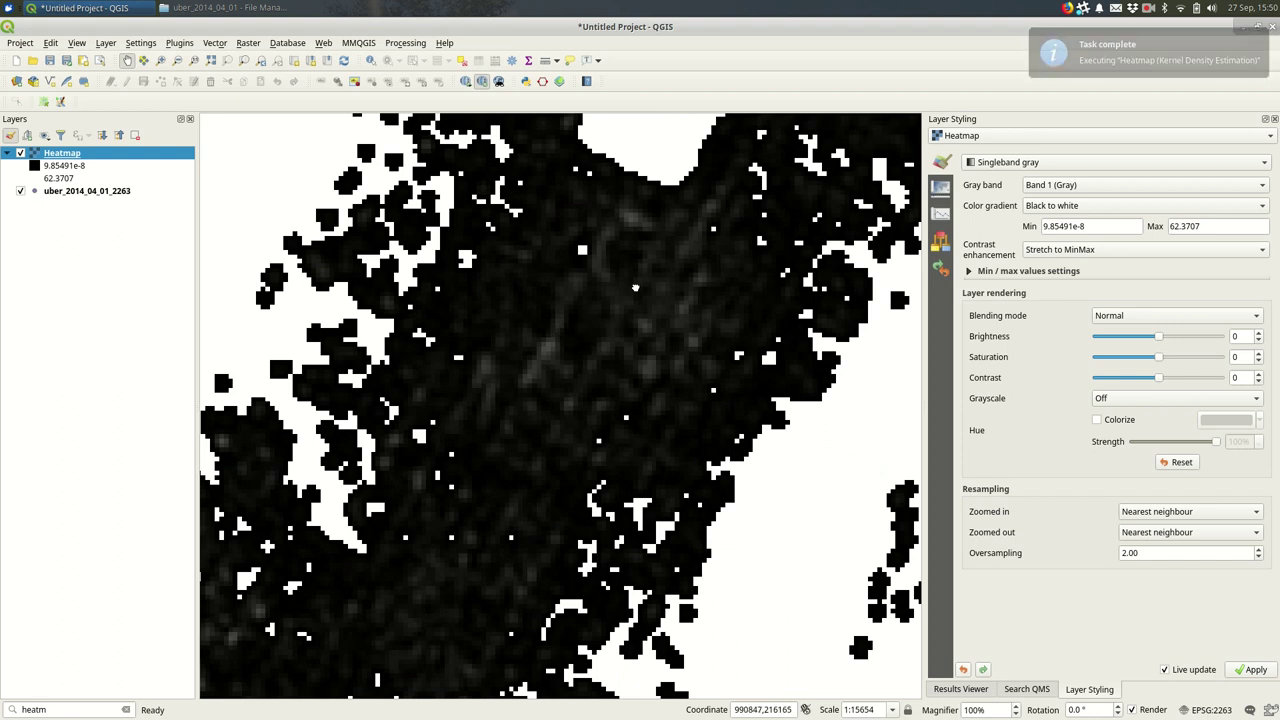
pyautogui.moveTo(612, 295); pyautogui.dragTo(597, 345)
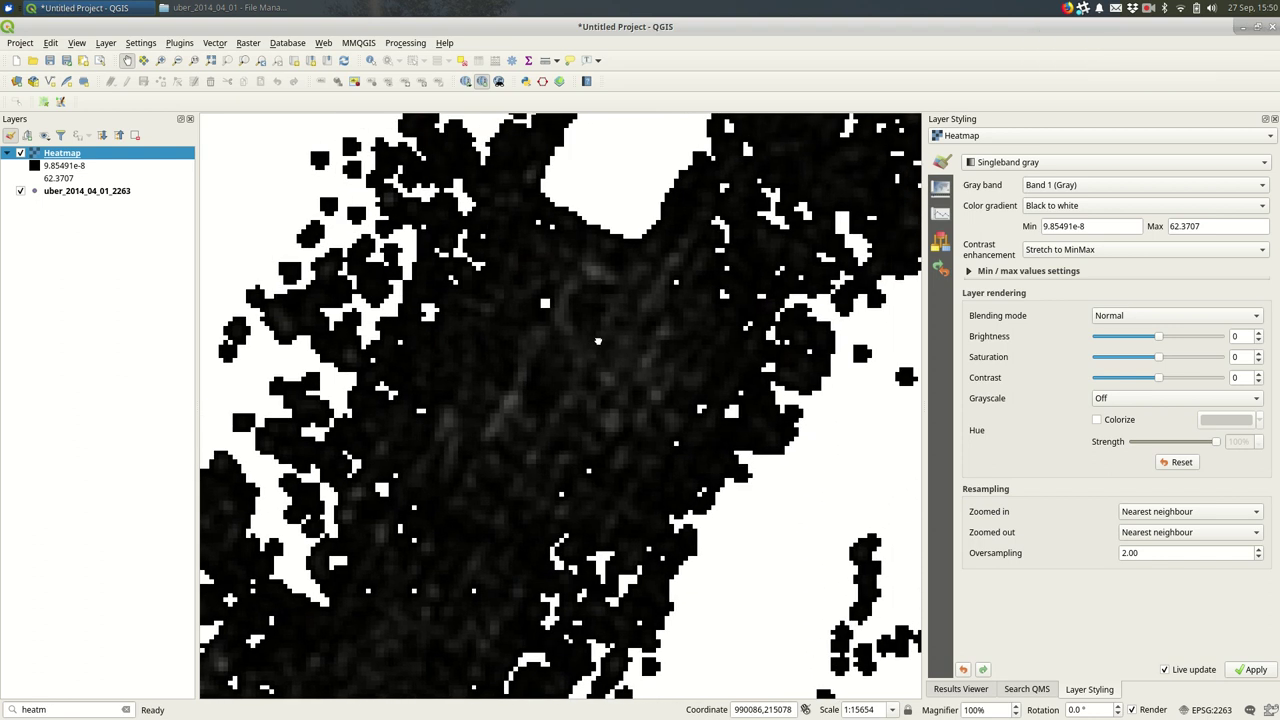
# Switch the Heatmap layer's renderer to singleband pseudocolor
pyautogui.click(995, 163)
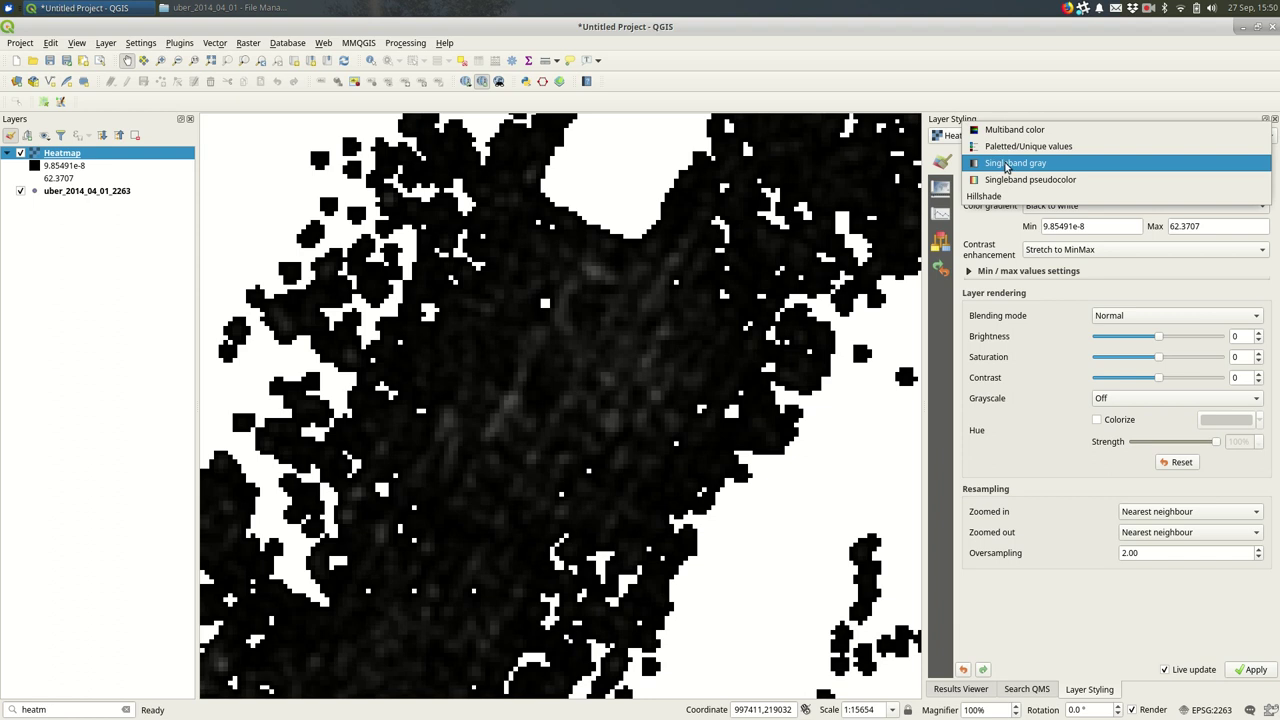
pyautogui.click(1108, 181)
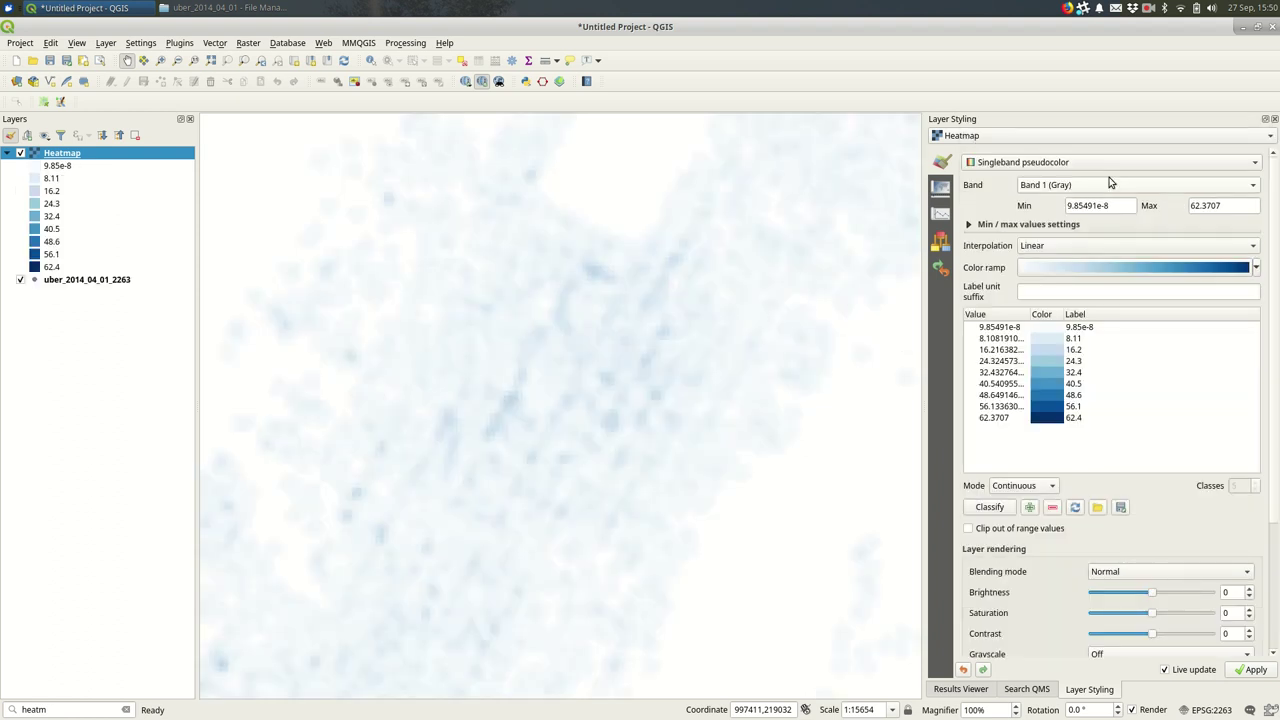
pyautogui.scroll(-2, 585, 366)
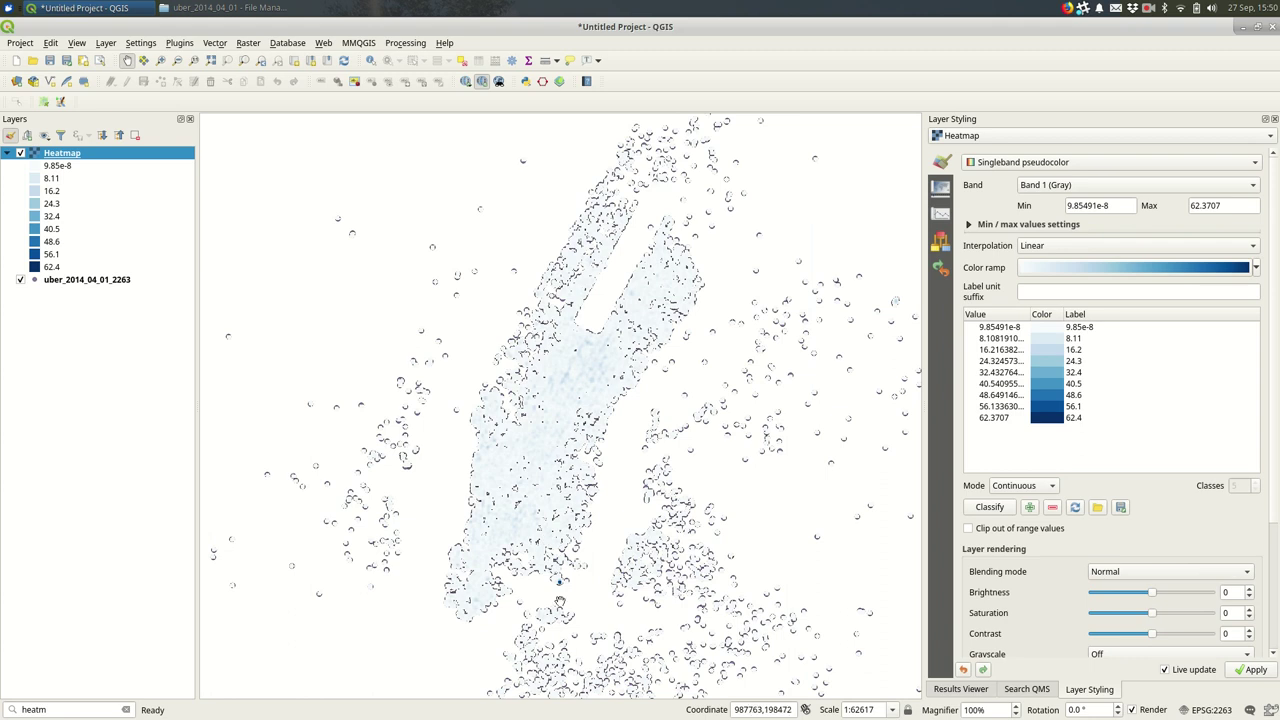
pyautogui.moveTo(532, 405); pyautogui.dragTo(514, 323)
pyautogui.scroll(1, 514, 323)
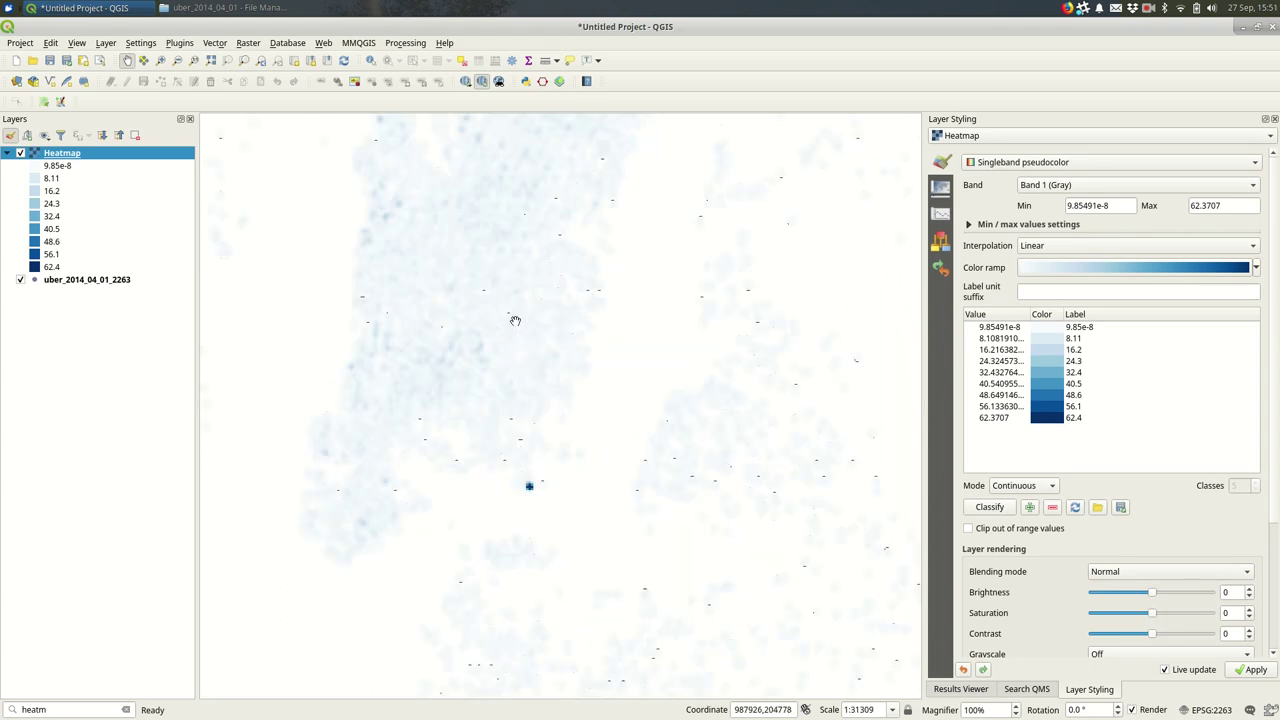
# Hide the uber_2014_04_01_2263 point layer and recentre the heatmap view
pyautogui.click(20, 279)
pyautogui.scroll(-1, 533, 364)
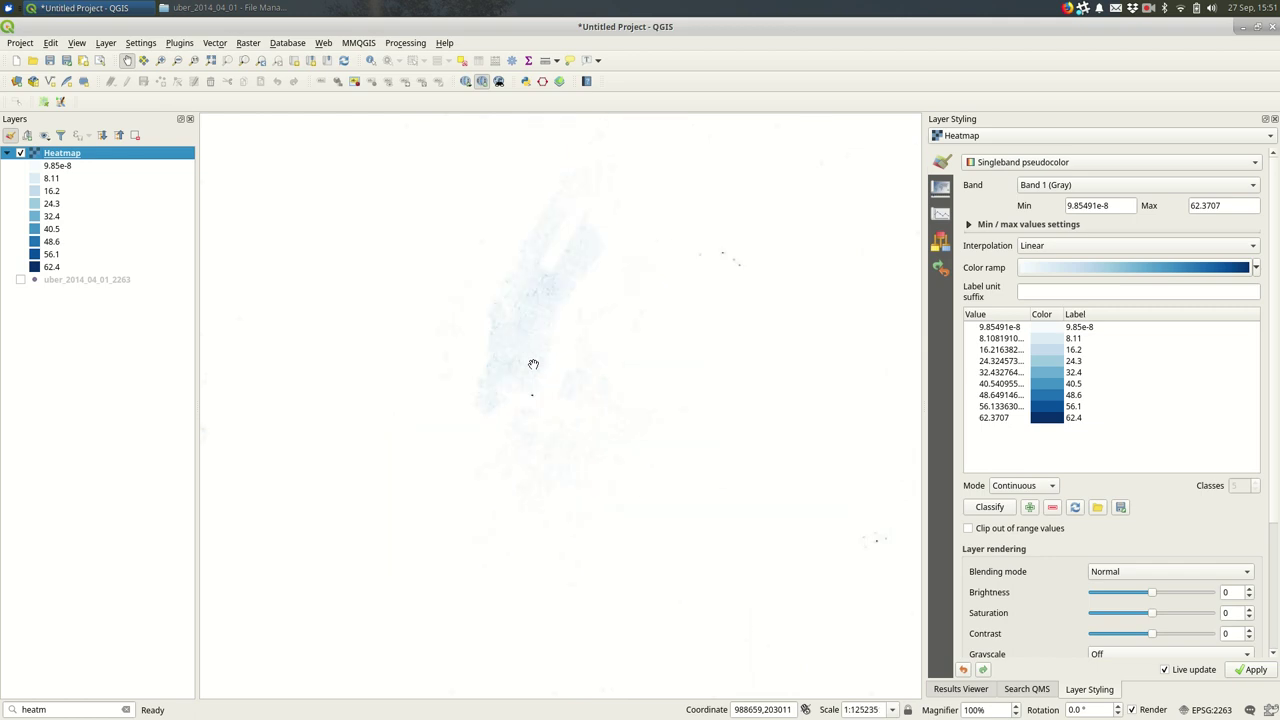
pyautogui.scroll(-2, 533, 363)
pyautogui.scroll(1, 560, 394)
pyautogui.moveTo(508, 357); pyautogui.dragTo(523, 391)
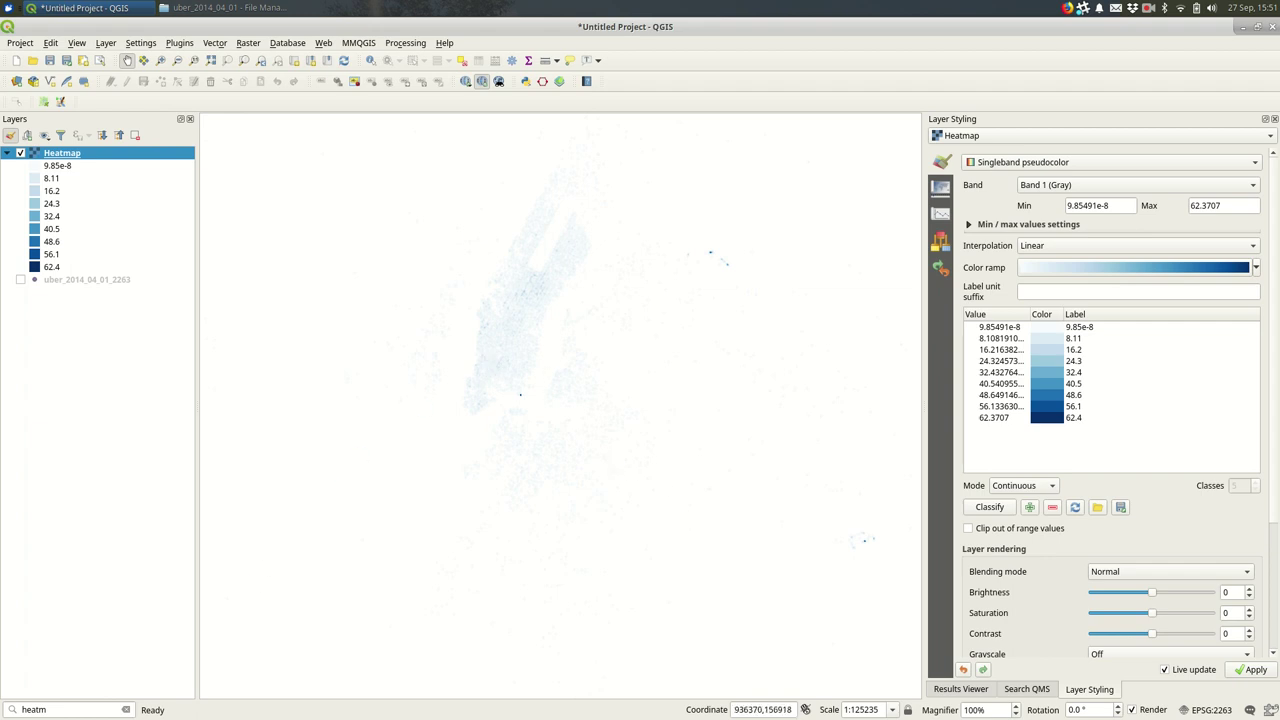
# Reopen the Heatmap tool with a 1000-foot radius and 3000 rows, giving 3610 columns
pyautogui.click(73, 708)
pyautogui.press('Return')
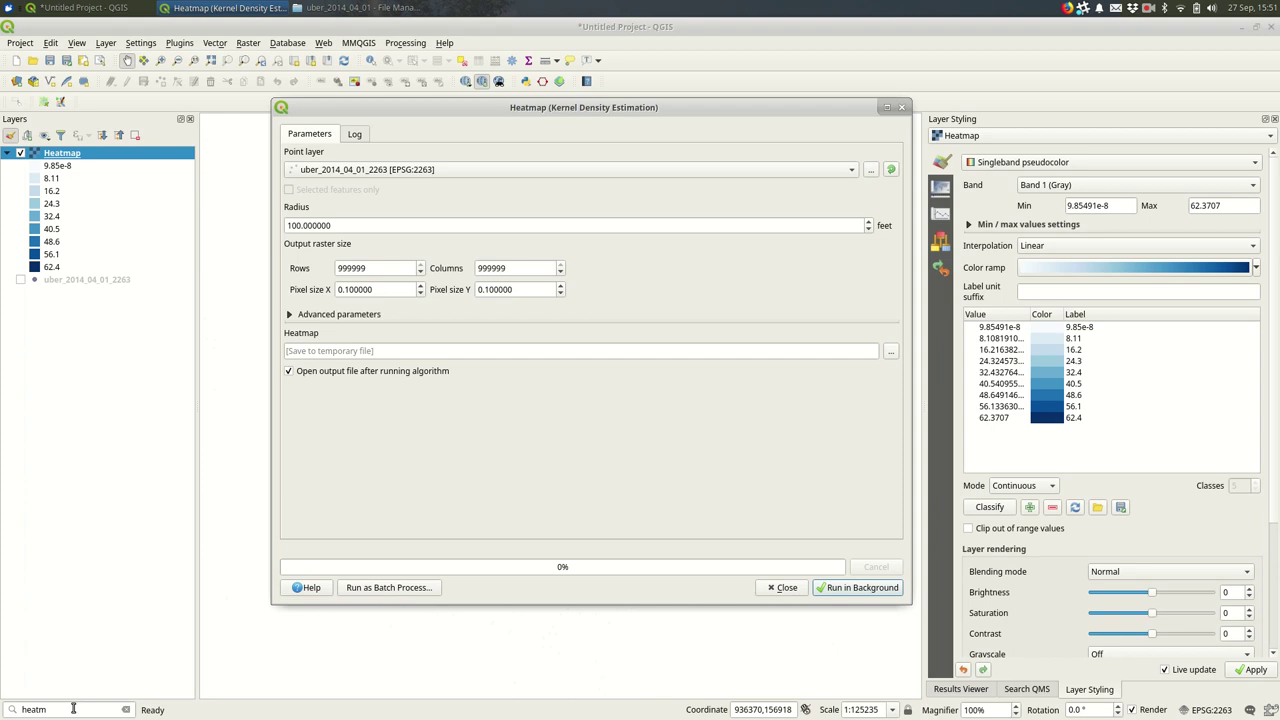
pyautogui.click(459, 226)
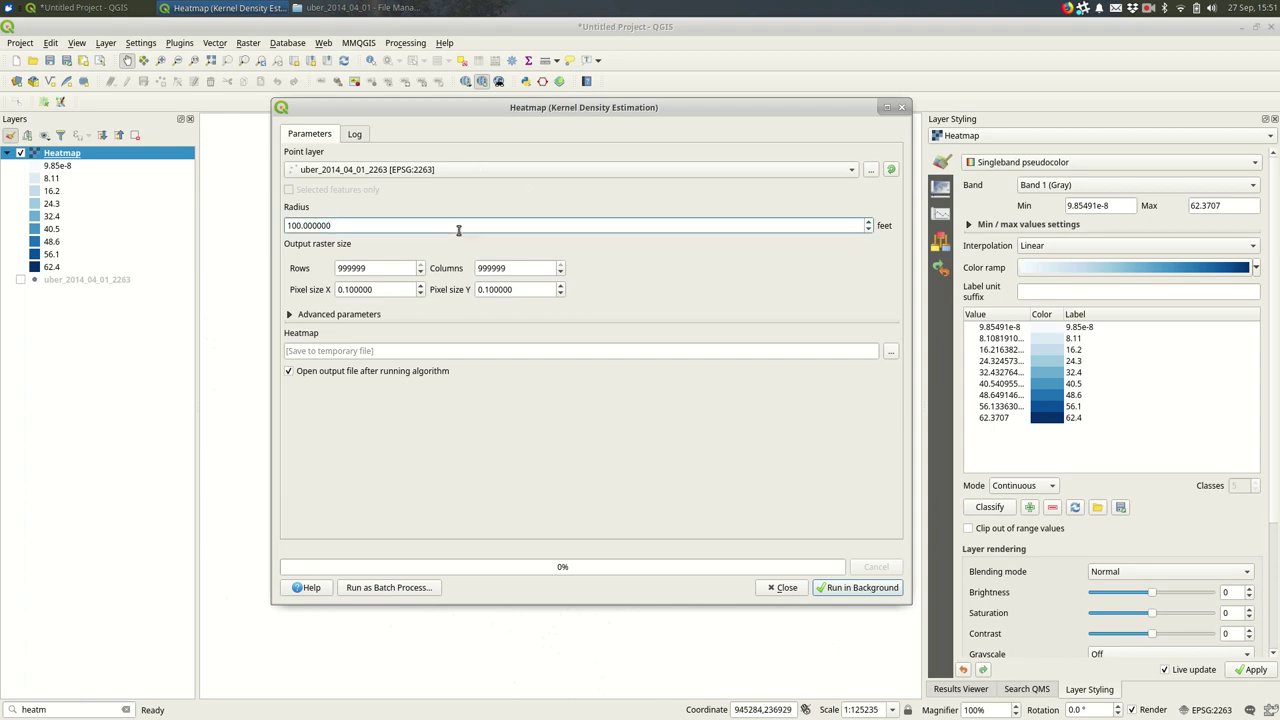
pyautogui.write('0')
pyautogui.press('Tab')
pyautogui.write('3000')
pyautogui.press('Tab')
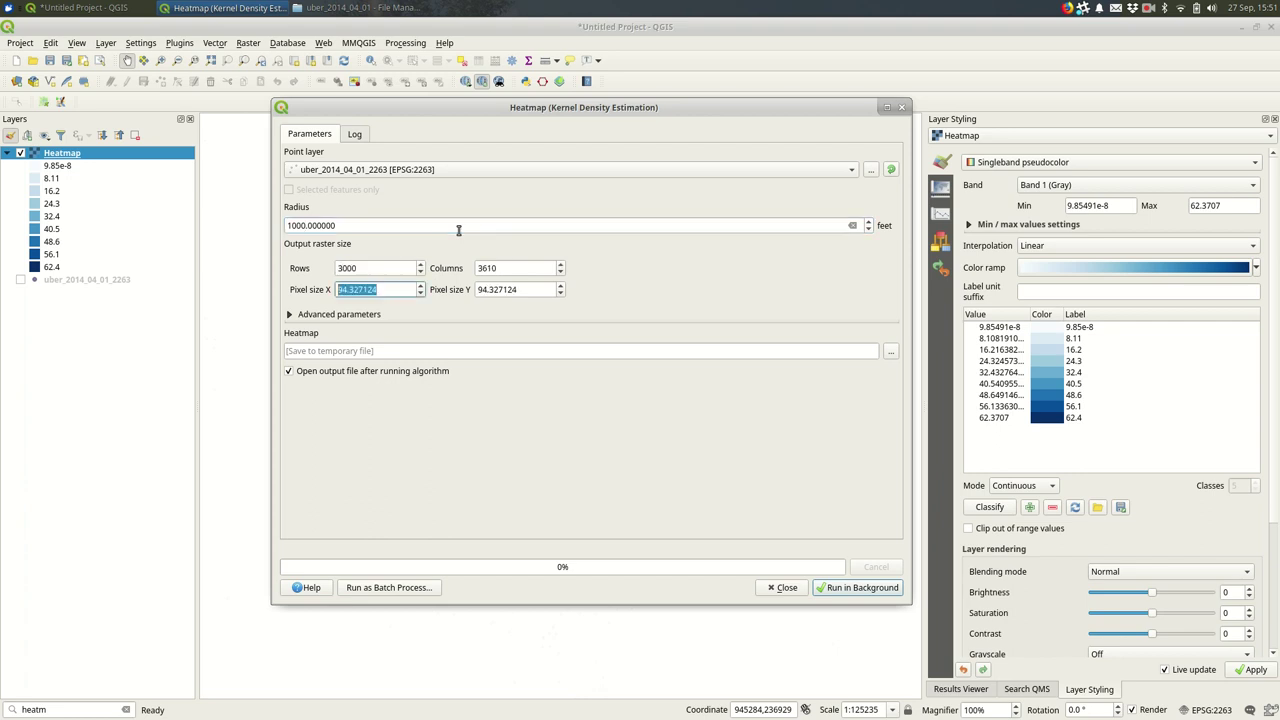
# Run the 1000-foot heatmap, then toggle the new layer on and off to compare it with the first
pyautogui.click(862, 590)
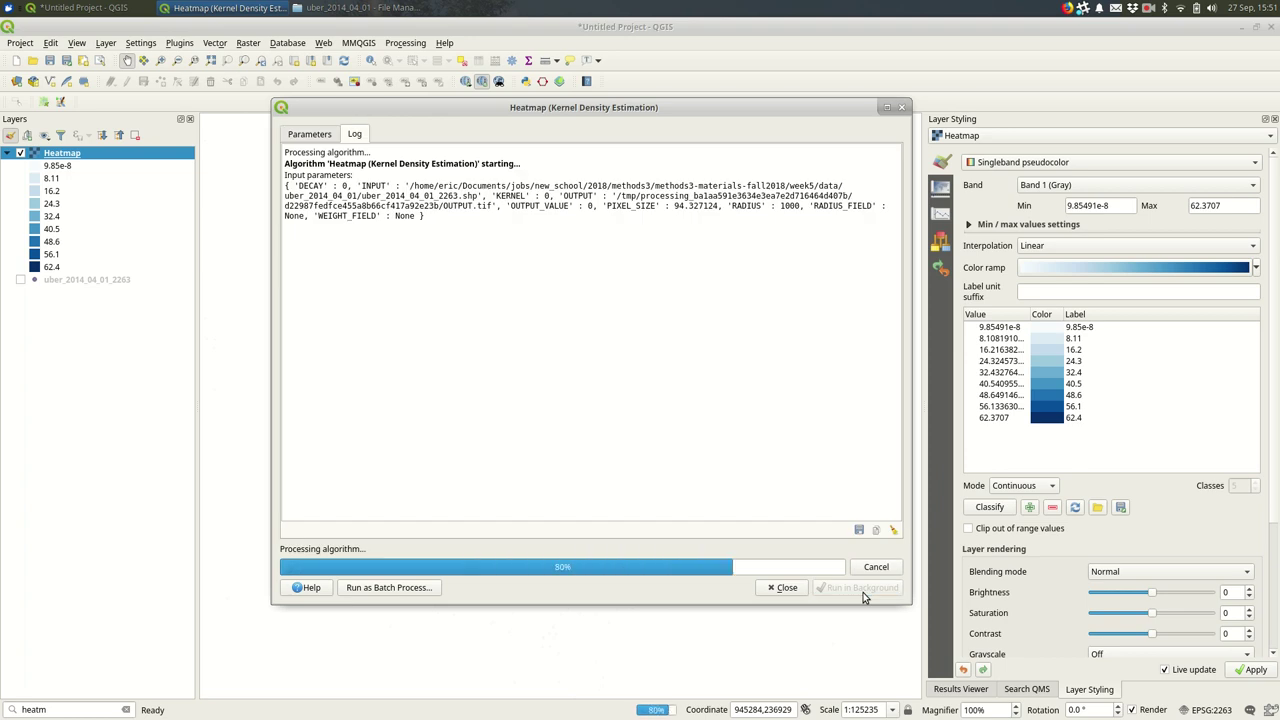
pyautogui.click(781, 587)
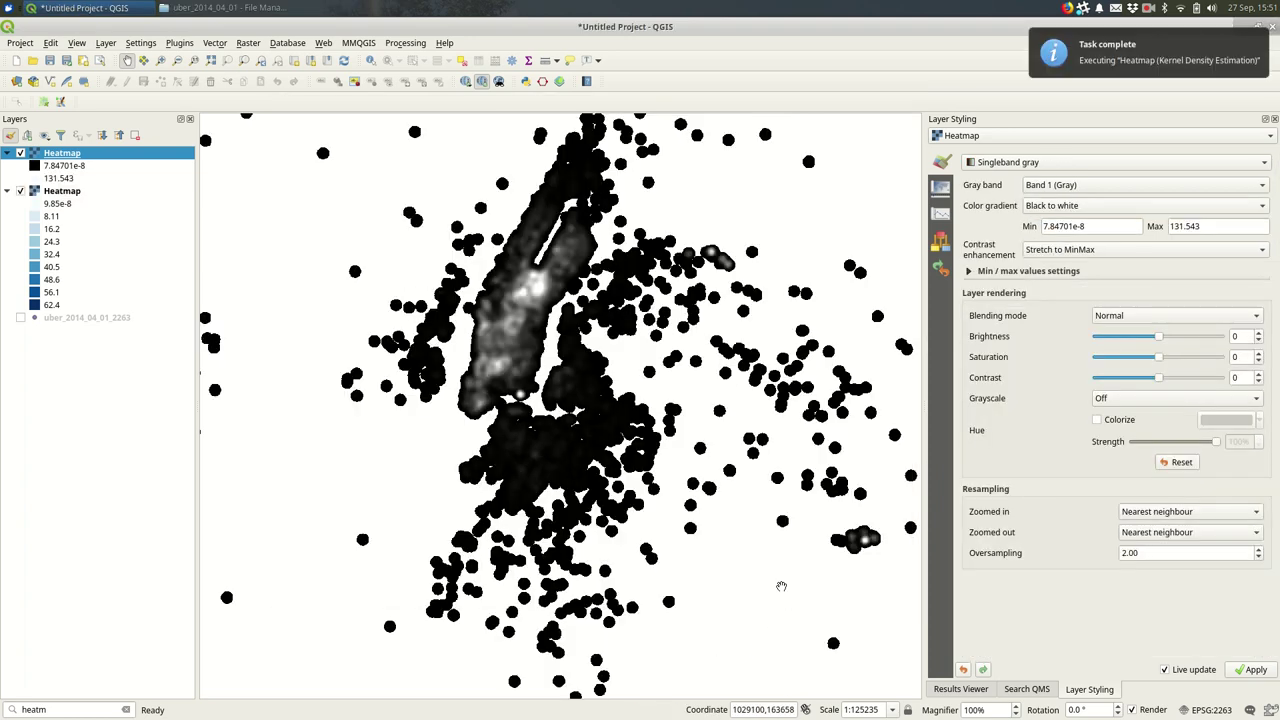
pyautogui.click(20, 153)
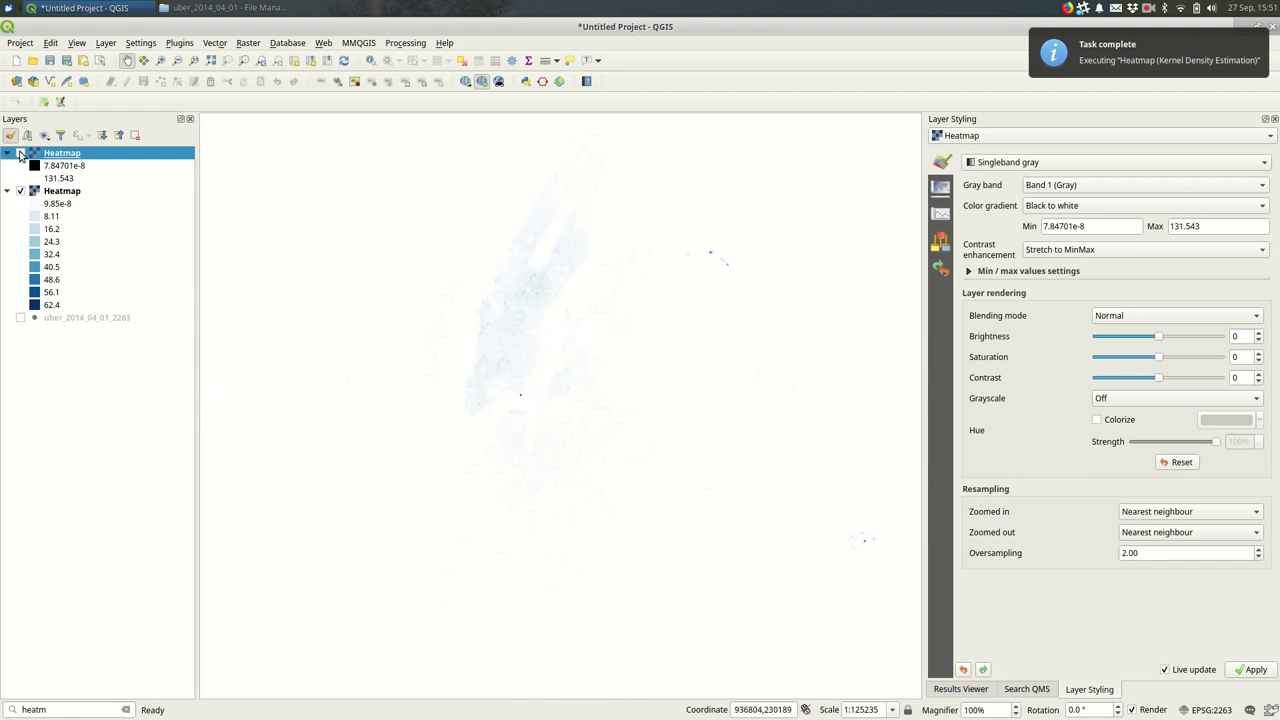
pyautogui.click(20, 153)
pyautogui.click(20, 153)
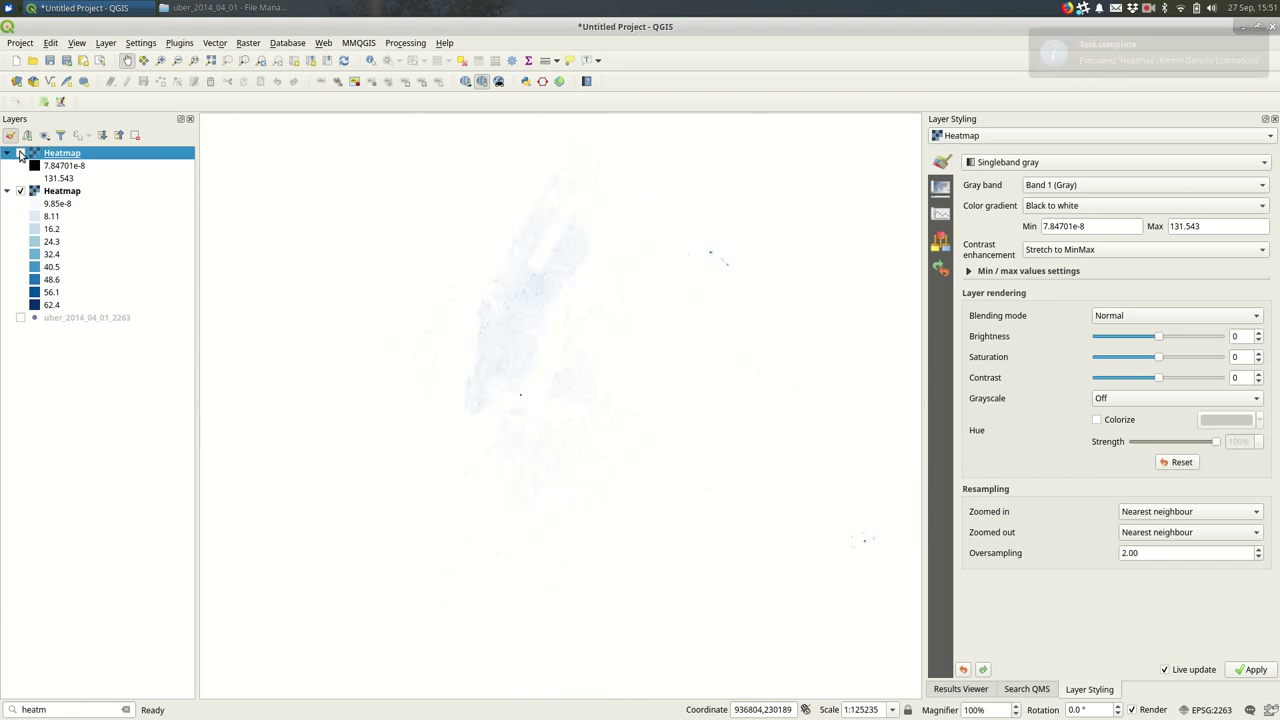
pyautogui.click(20, 153)
pyautogui.click(20, 153)
pyautogui.click(20, 153)
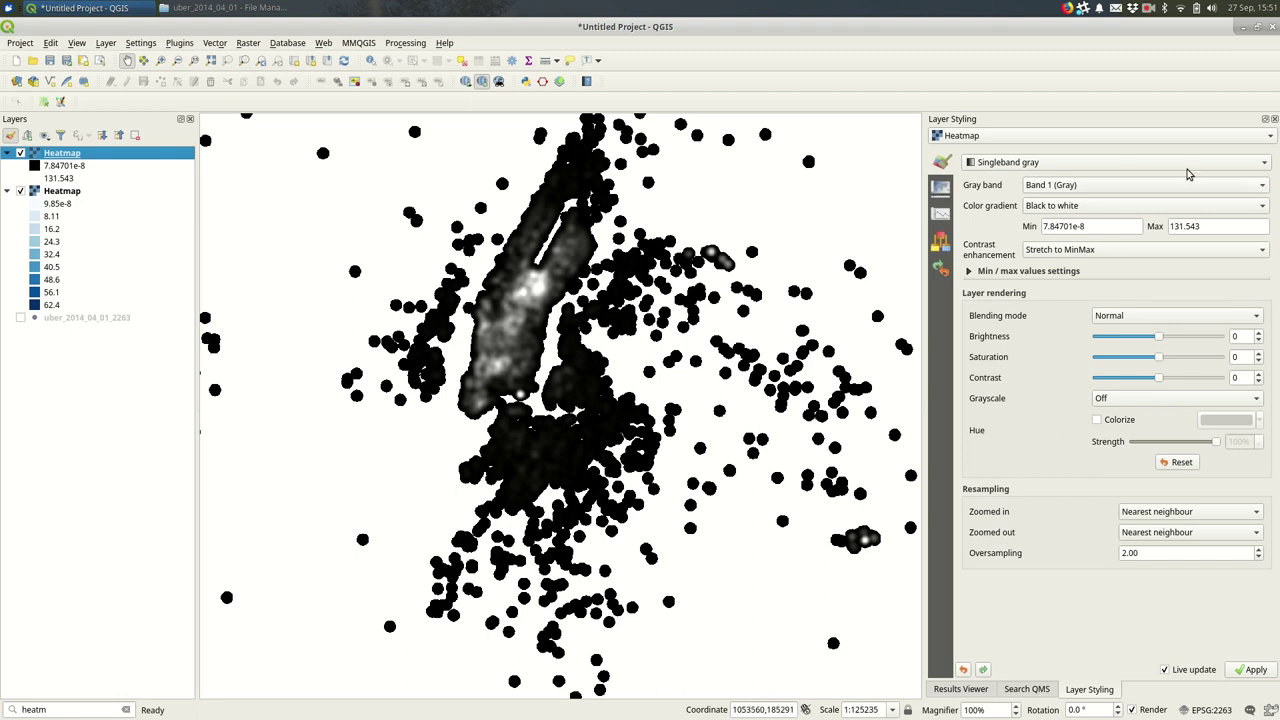
# Style the 1000-foot Heatmap as singleband pseudocolor using the Magma colour ramp
pyautogui.click(1100, 164)
pyautogui.click(1103, 180)
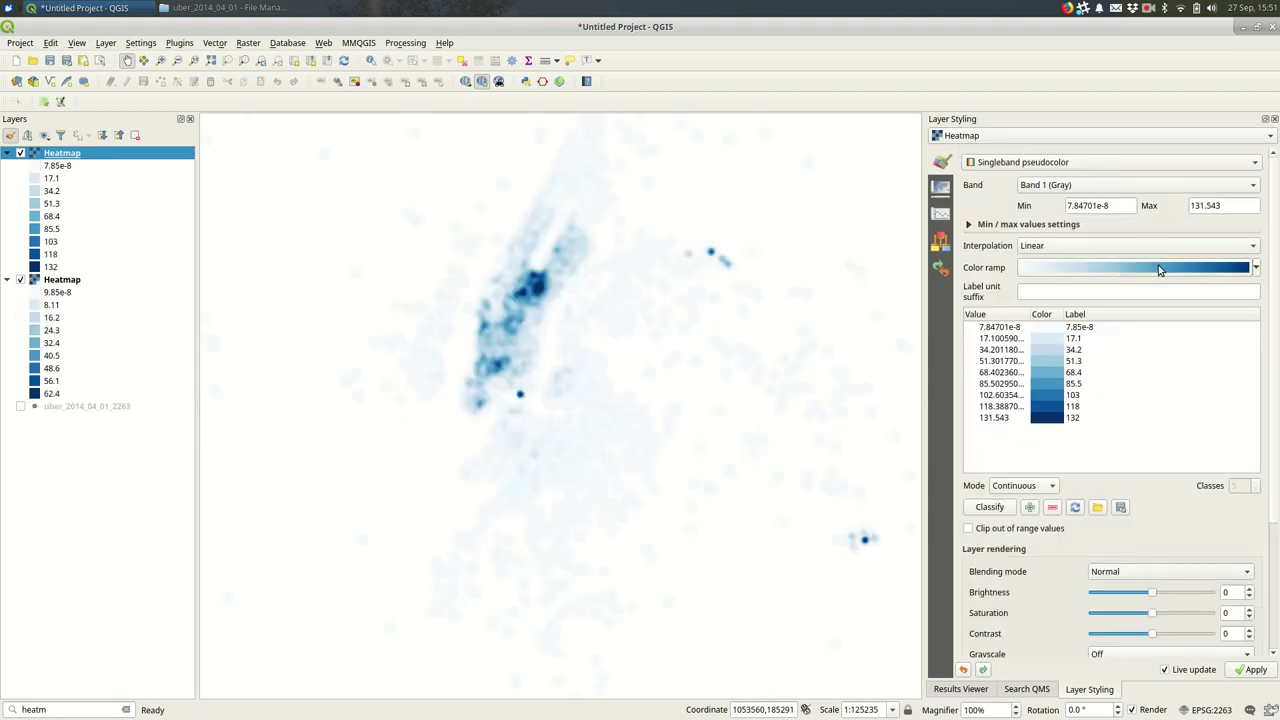
pyautogui.click(1262, 270)
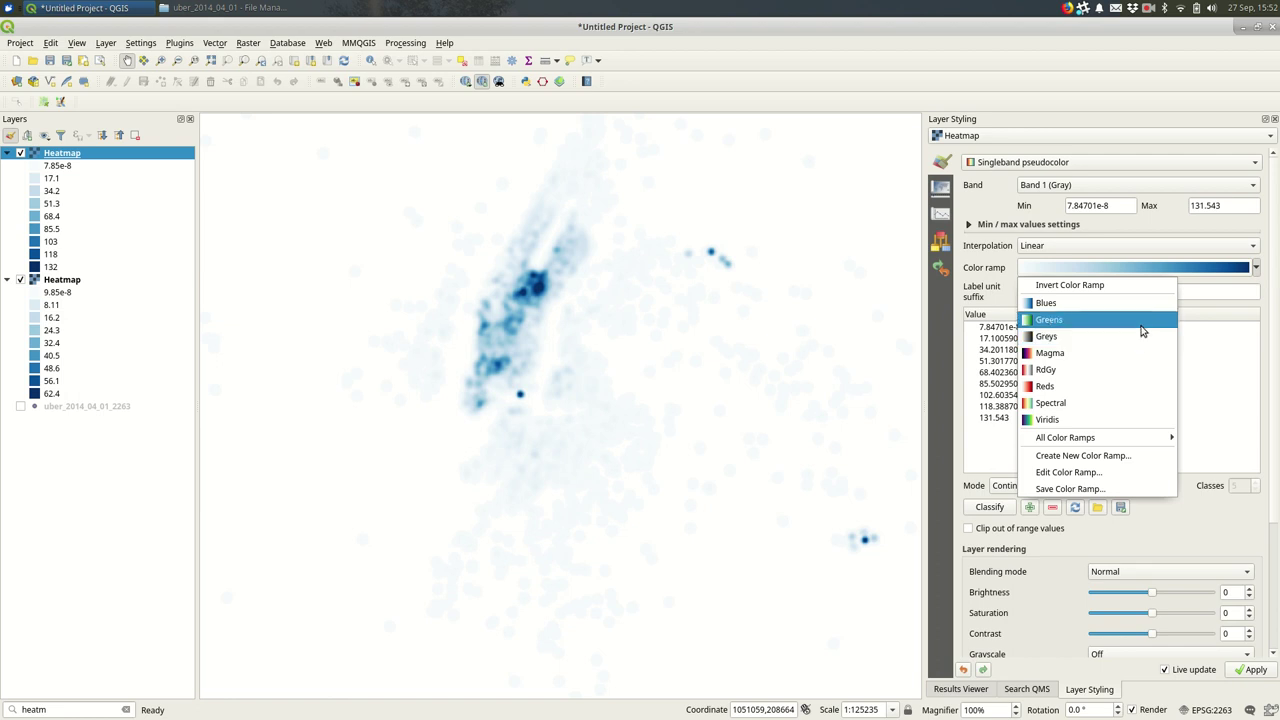
pyautogui.click(1148, 357)
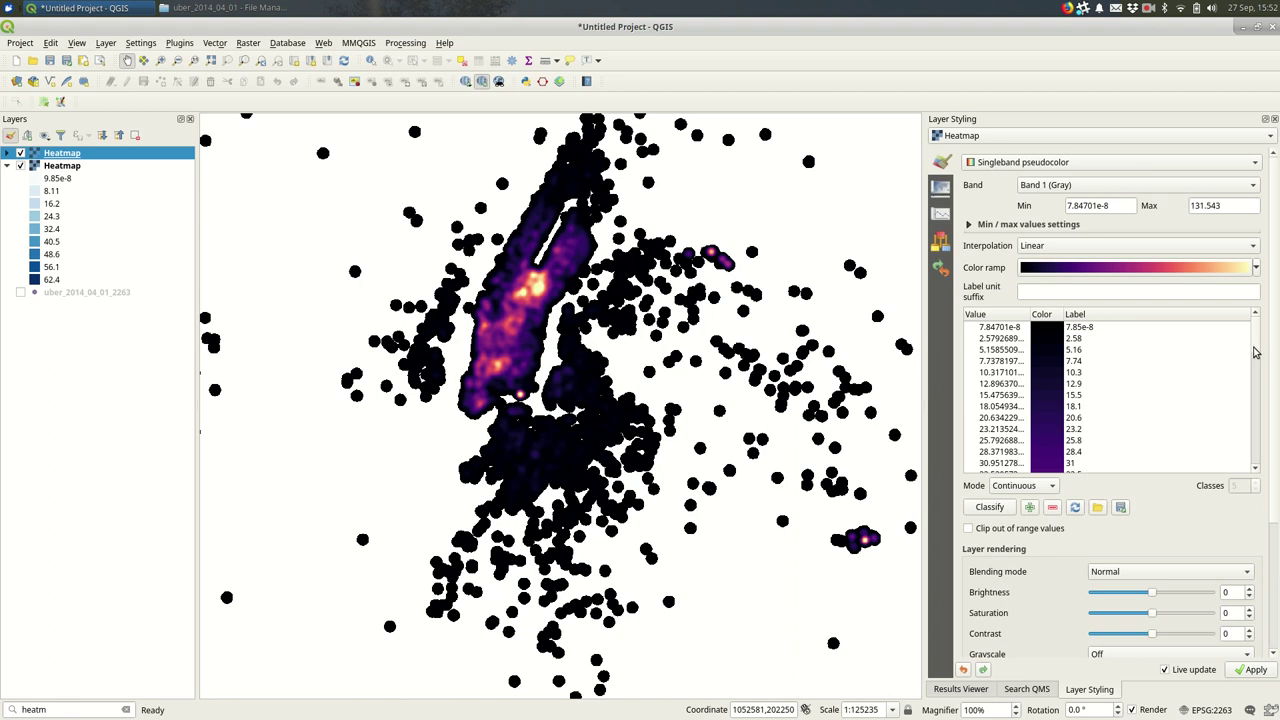
pyautogui.scroll(-3, 1250, 352)
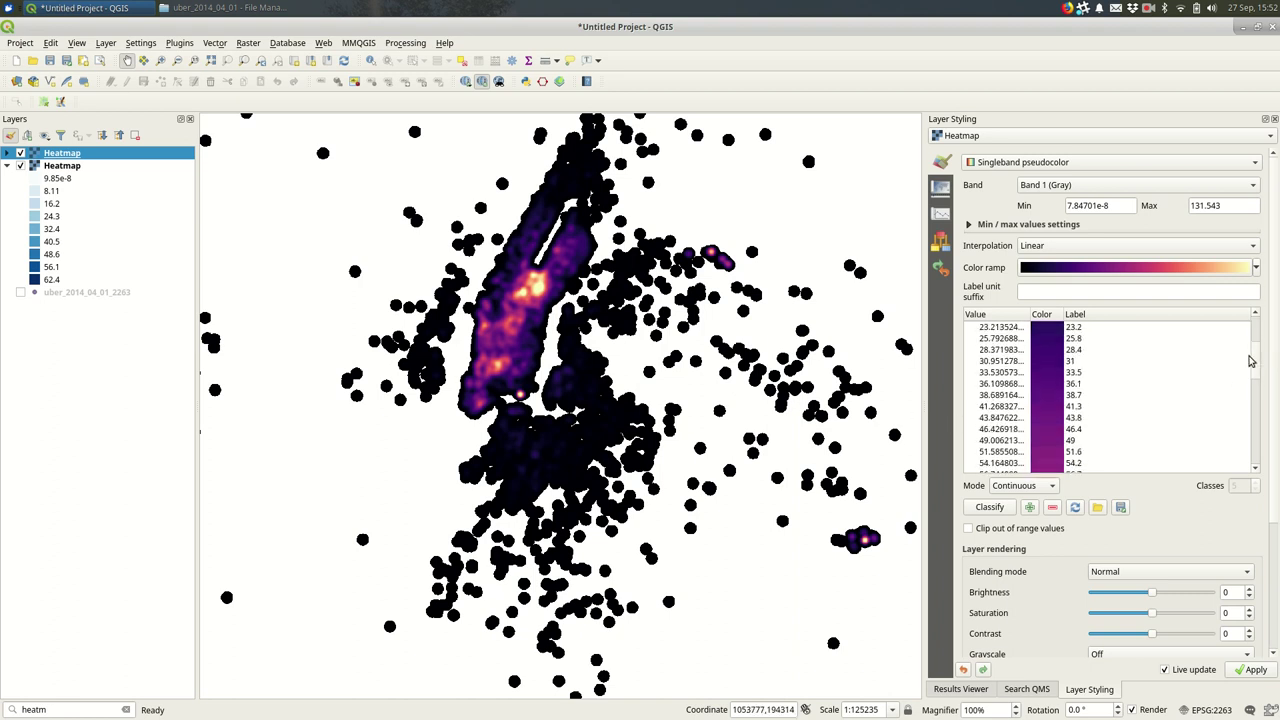
pyautogui.scroll(-1, 1260, 378)
pyautogui.scroll(-9, 1264, 390)
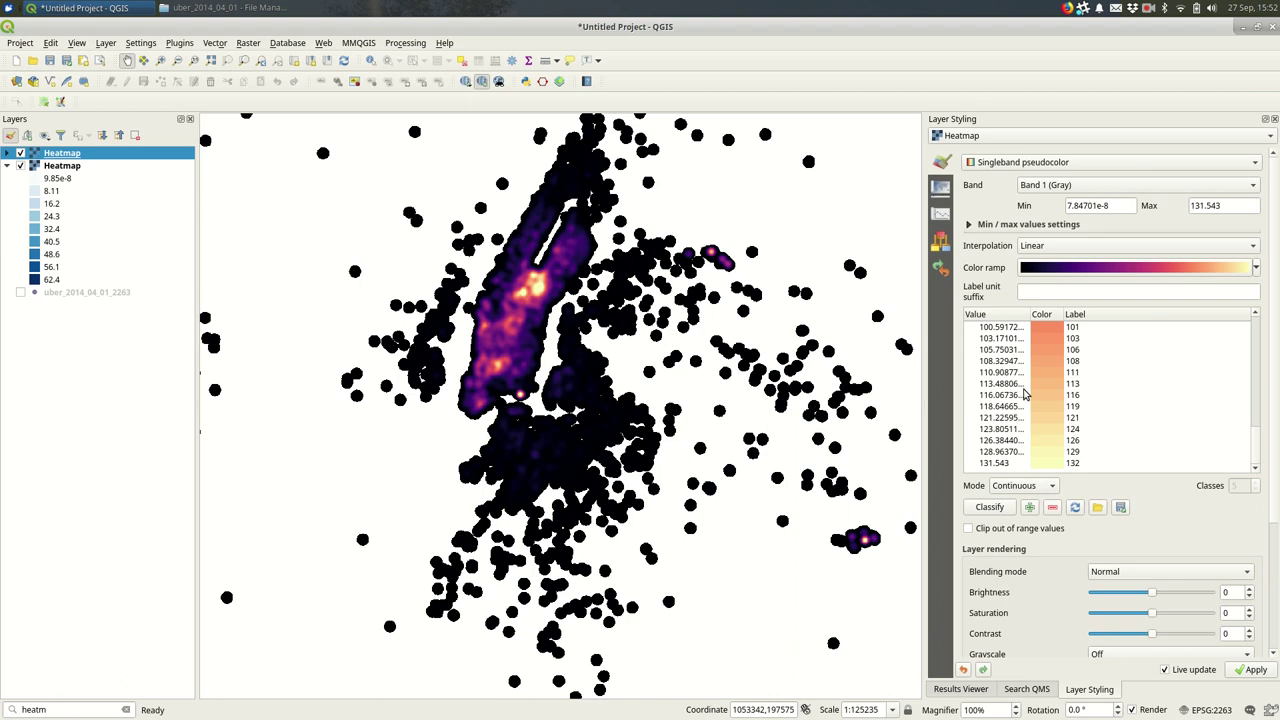
pyautogui.scroll(13, 1017, 397)
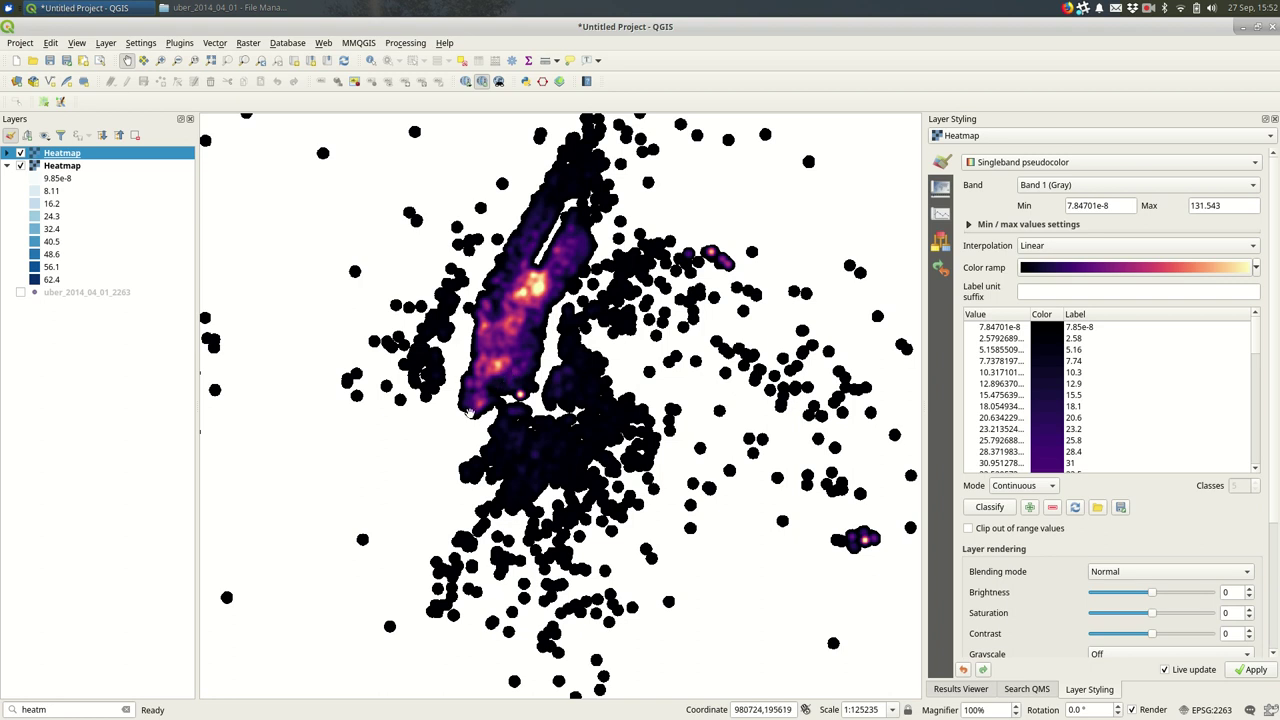
# Reopen the Heatmap tool, expand Advanced parameters, change the radius to 1000 feet, and check the radius-field options
pyautogui.click(57, 708)
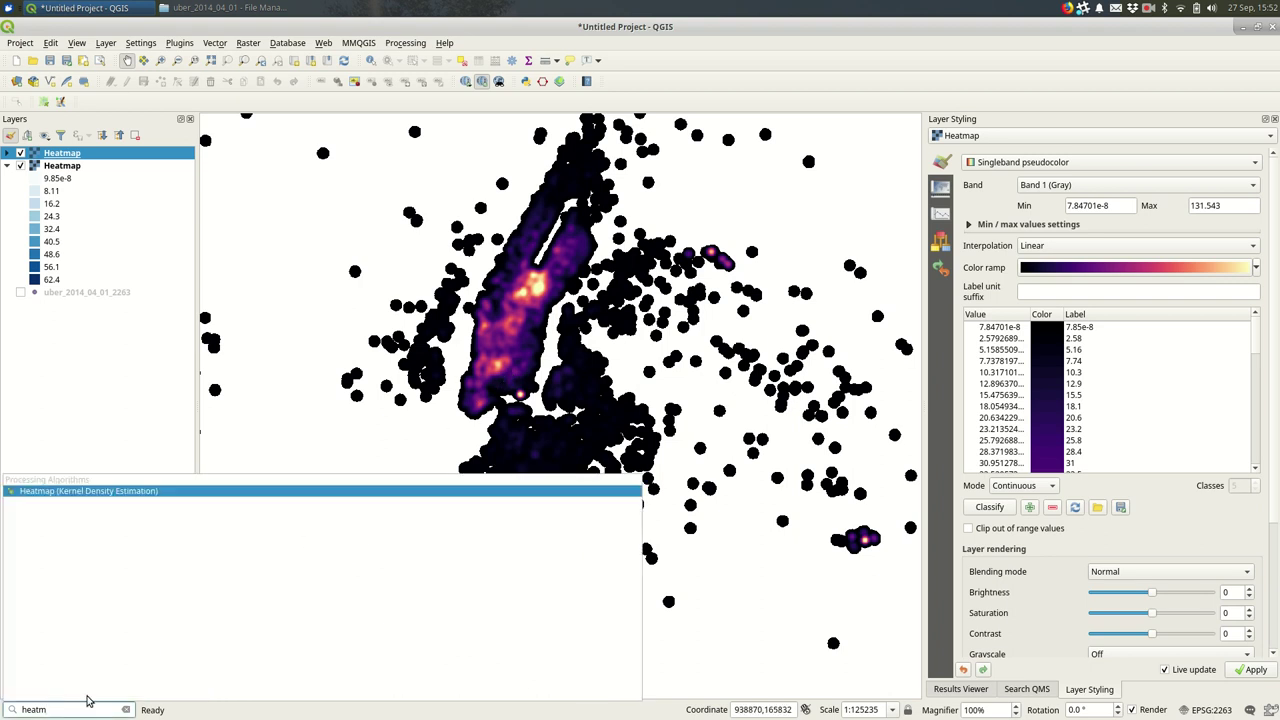
pyautogui.press('Return')
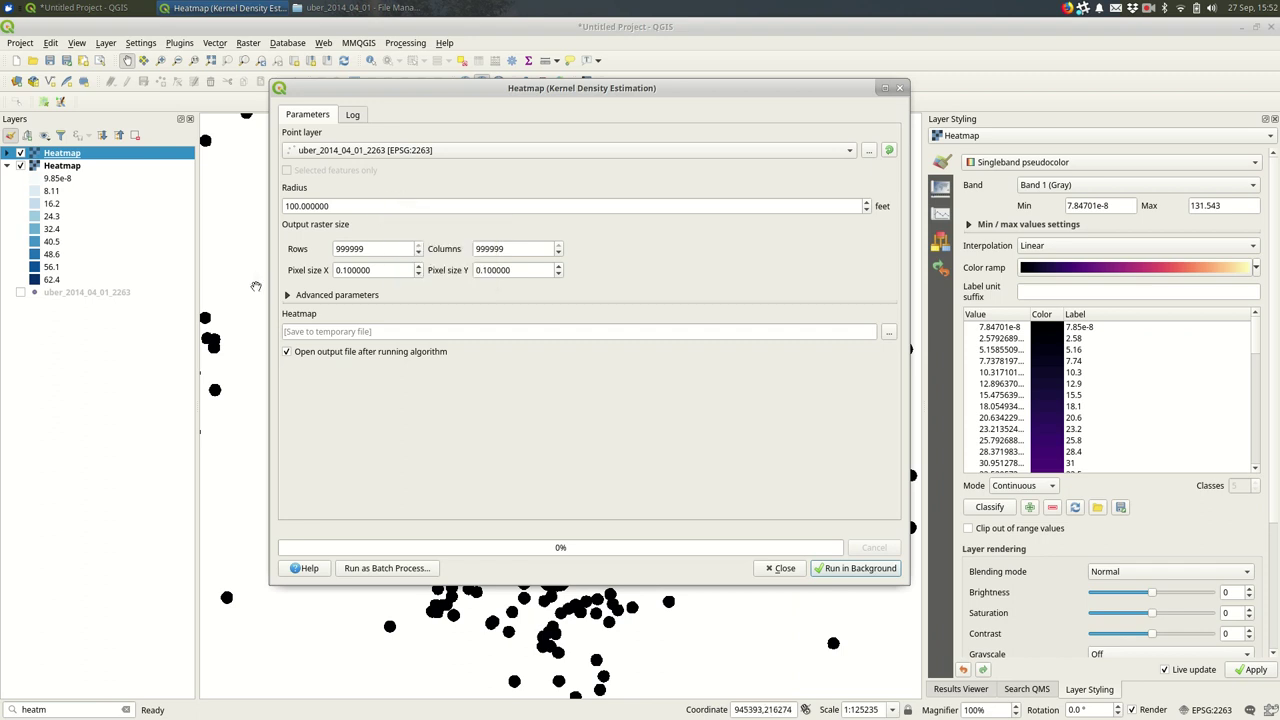
pyautogui.click(336, 296)
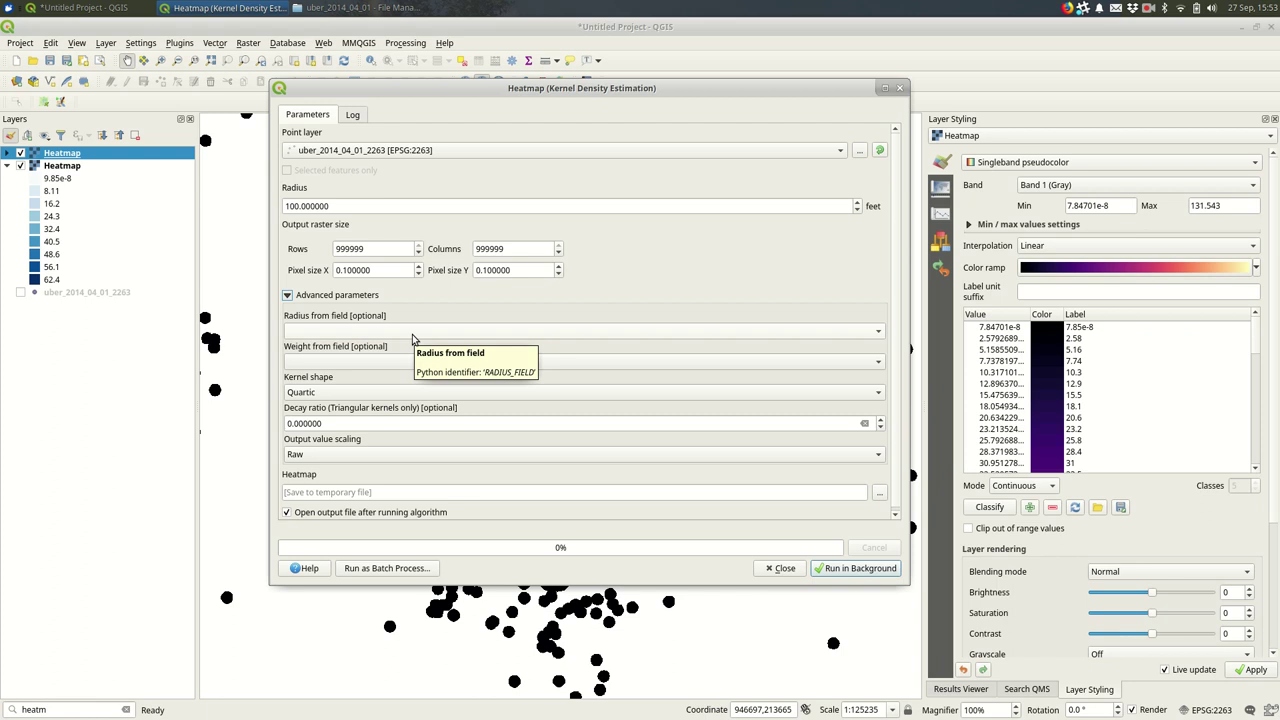
pyautogui.click(298, 206)
pyautogui.write('0')
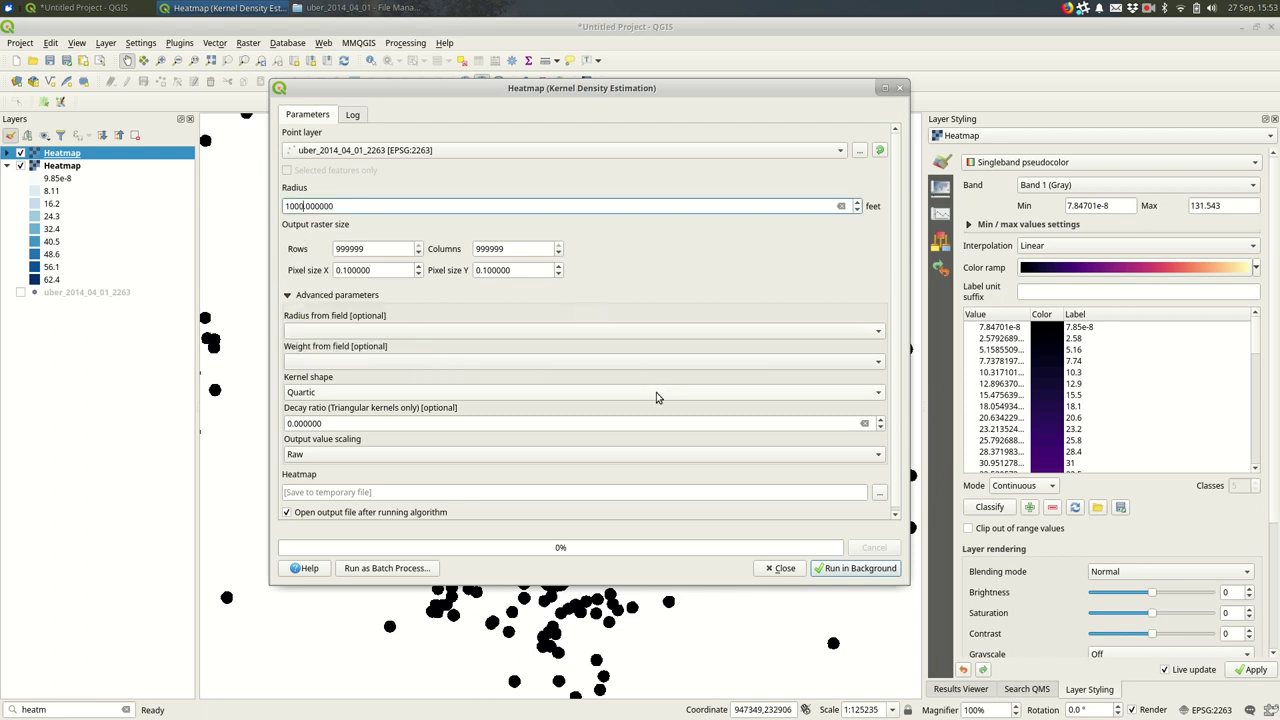
pyautogui.click(493, 330)
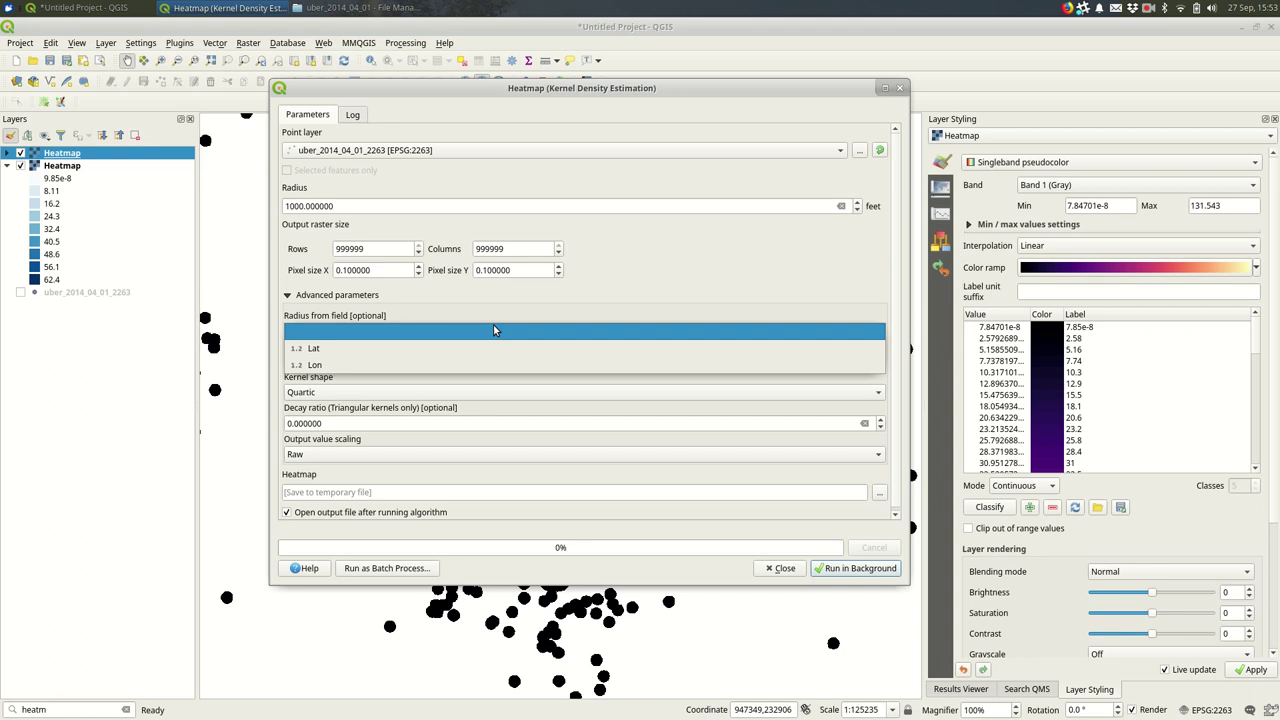
pyautogui.click(493, 329)
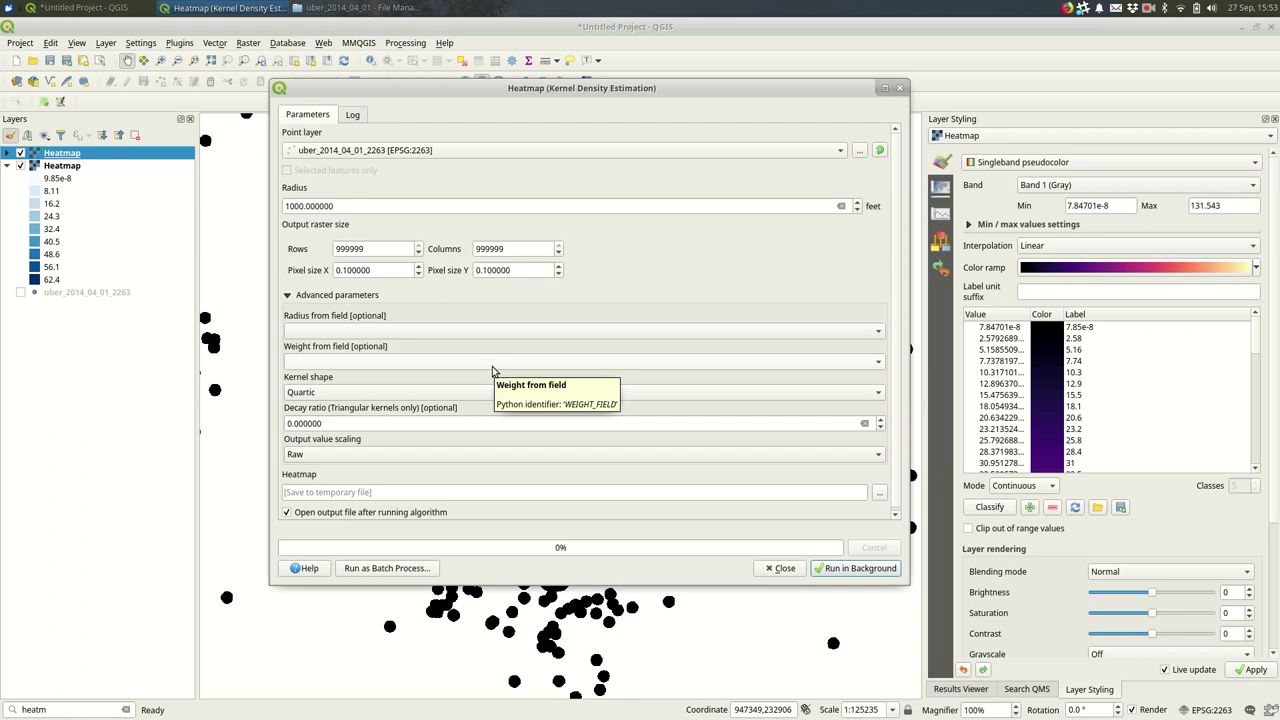
pyautogui.click(534, 392)
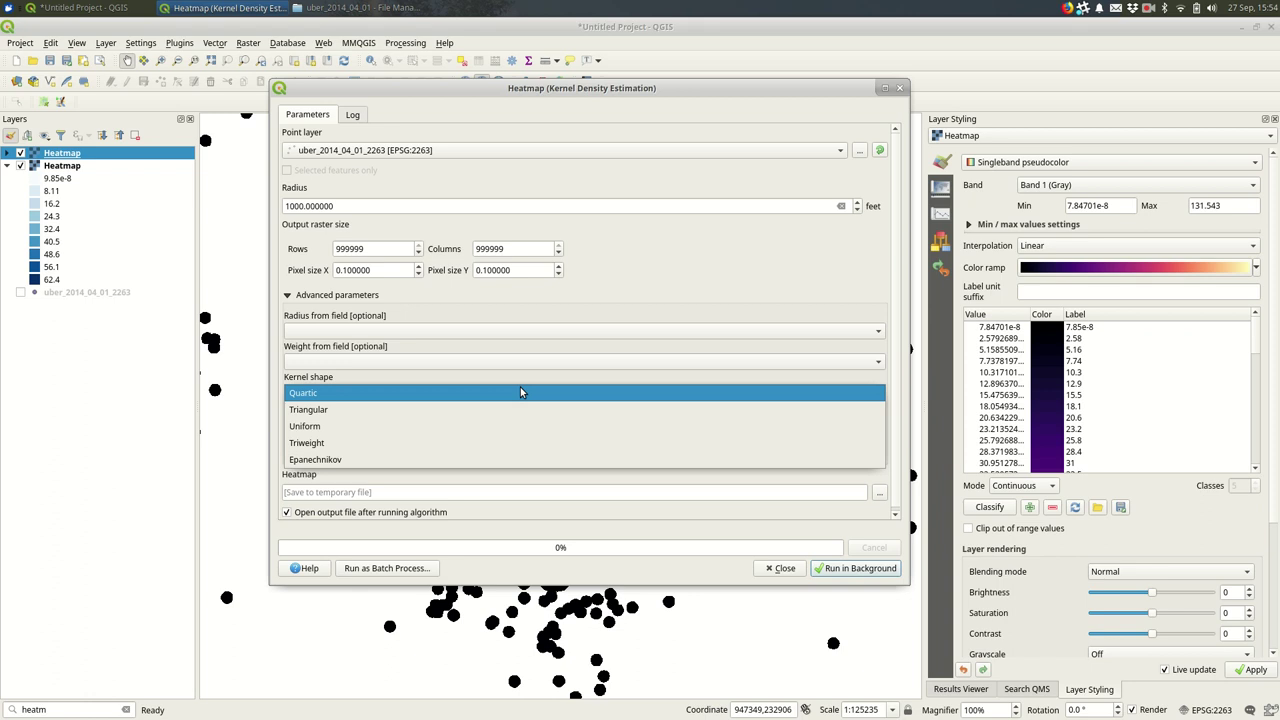
pyautogui.click(523, 379)
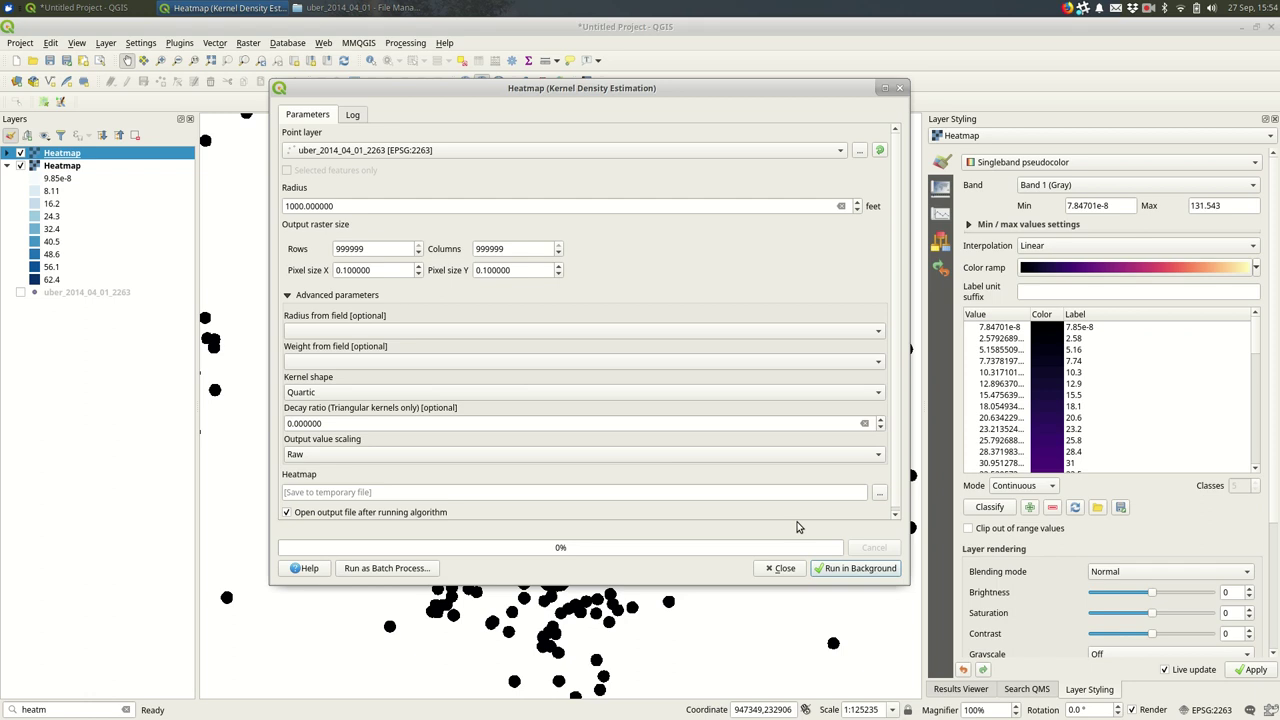
pyautogui.scroll(-1, 896, 494)
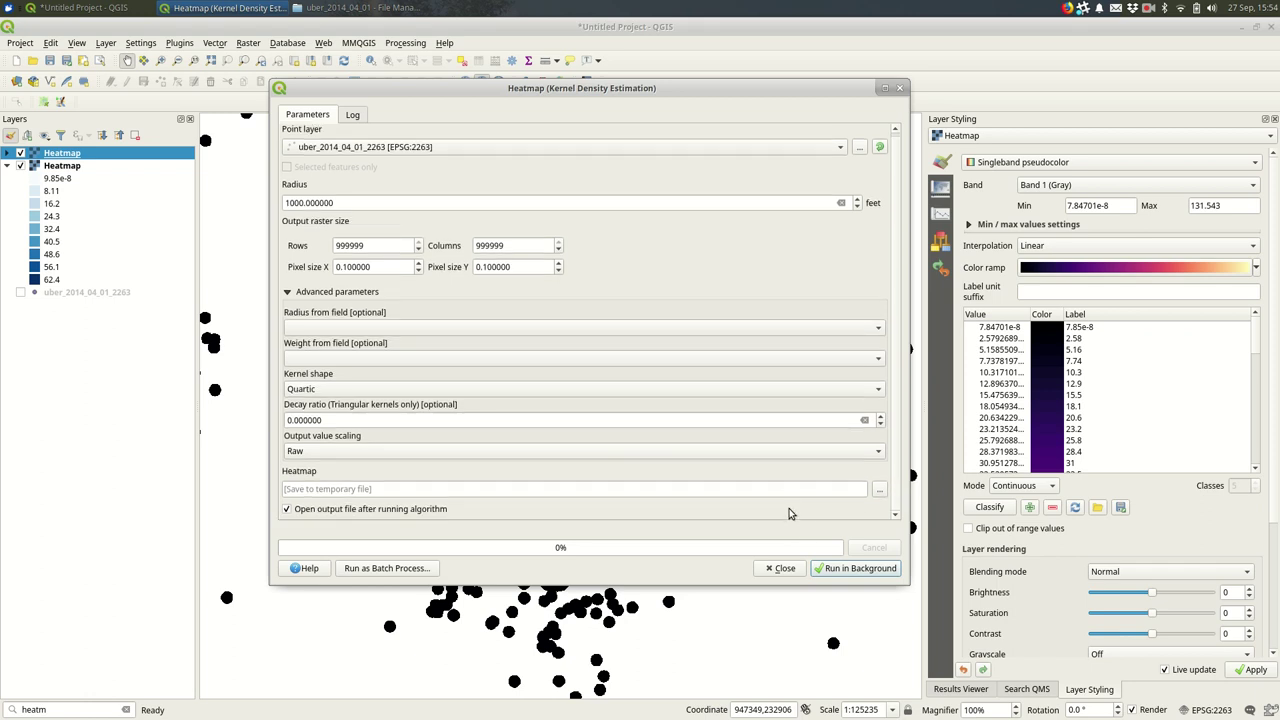
# Close the Heatmap tool unrun and keep the layer in singleband pseudocolor
pyautogui.click(785, 568)
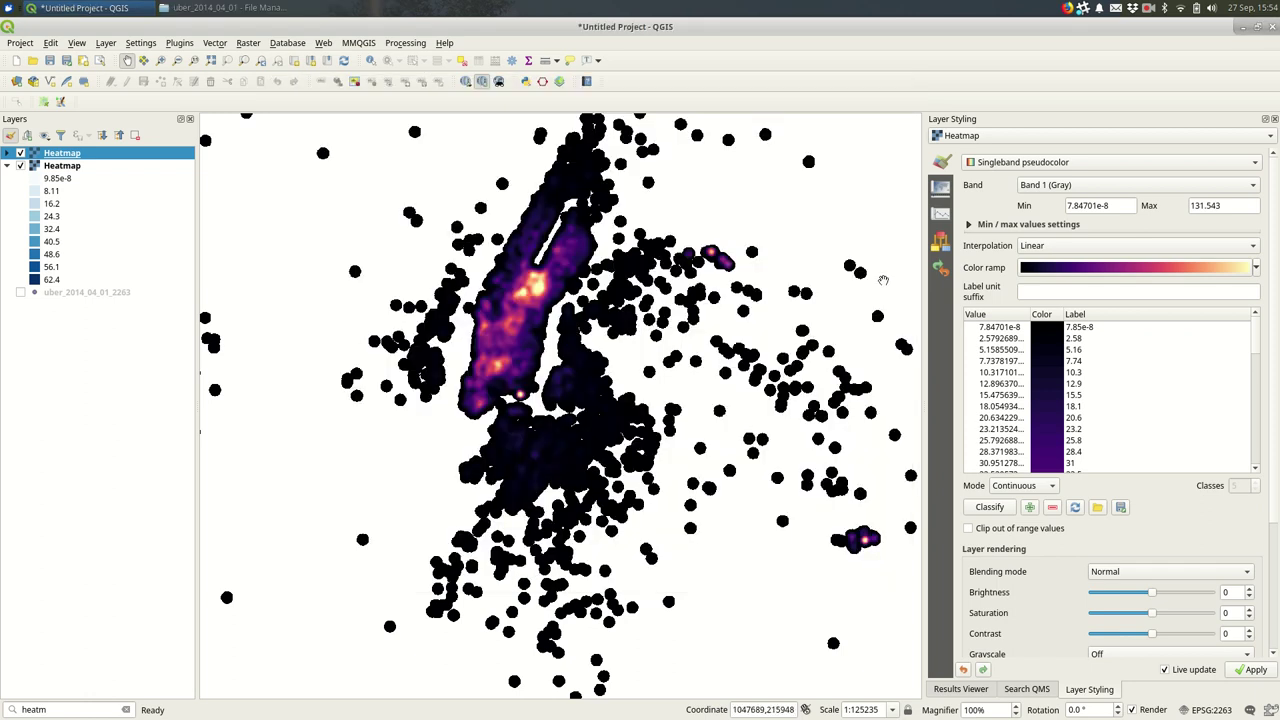
pyautogui.click(1100, 163)
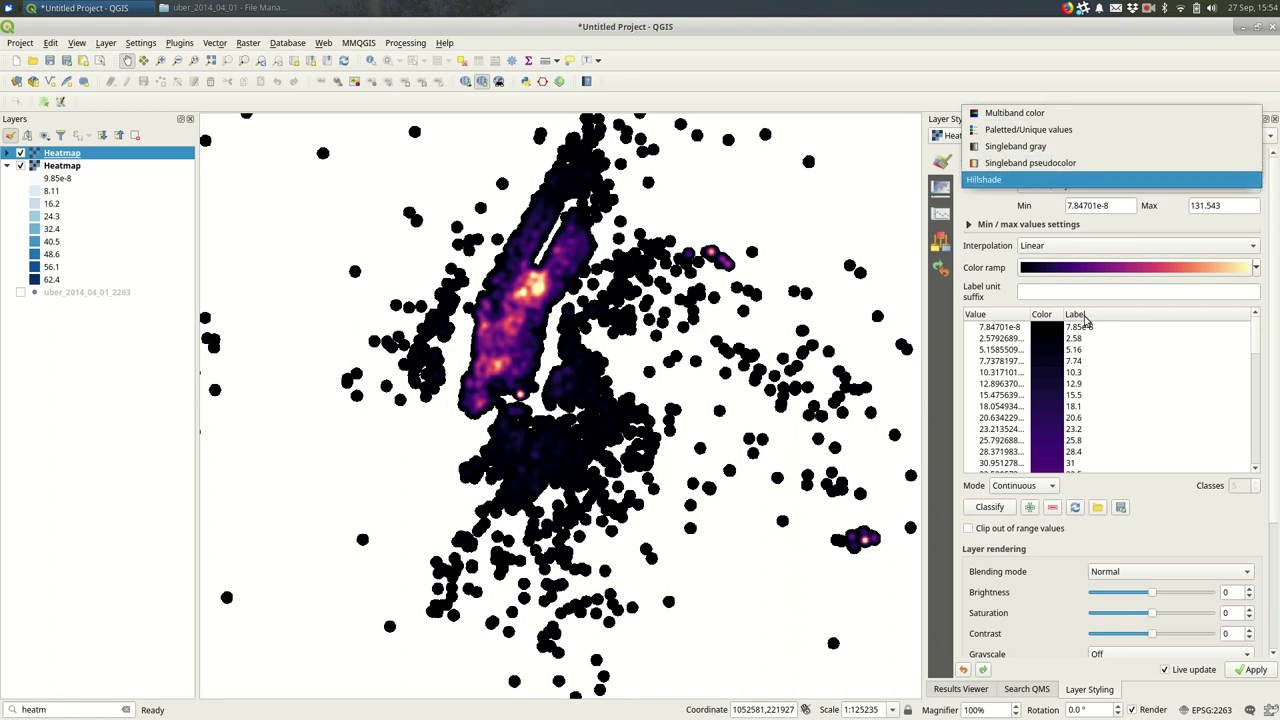
pyautogui.click(1007, 292)
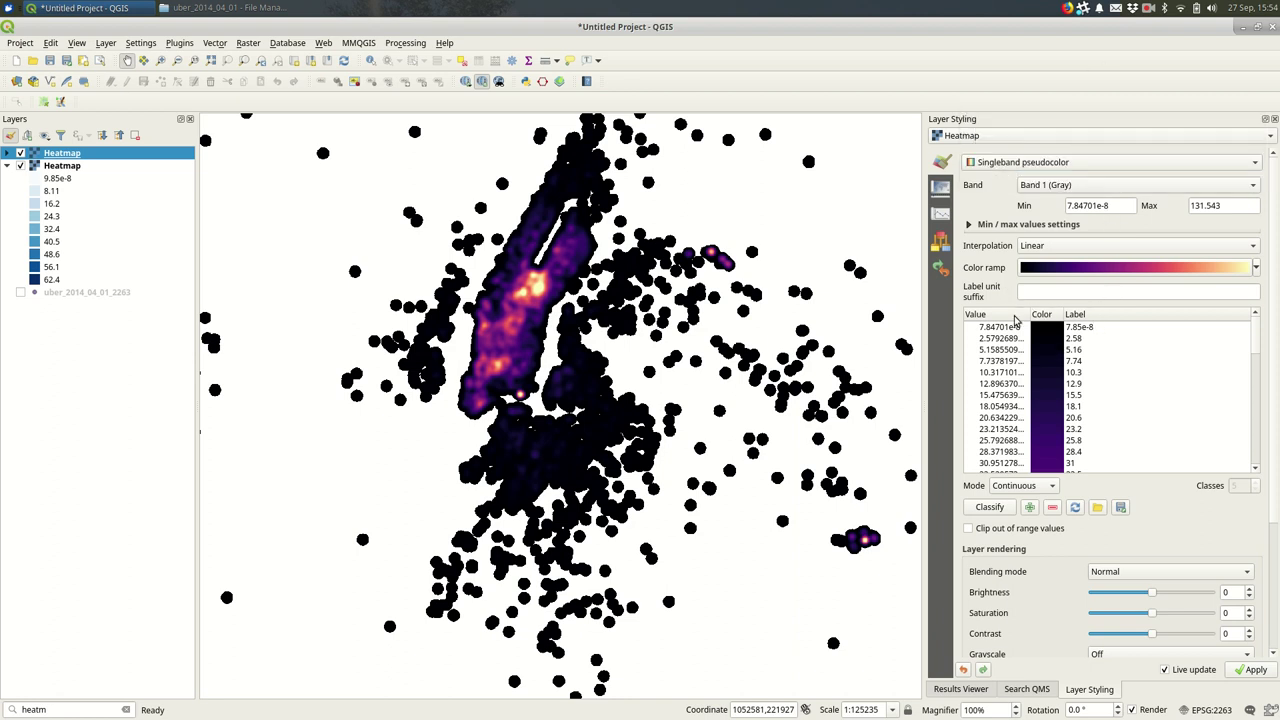
# Try Equal Interval and Quantile classification modes, then return to Continuous
pyautogui.click(1010, 508)
pyautogui.click(1034, 487)
pyautogui.click(1033, 505)
pyautogui.click(1006, 512)
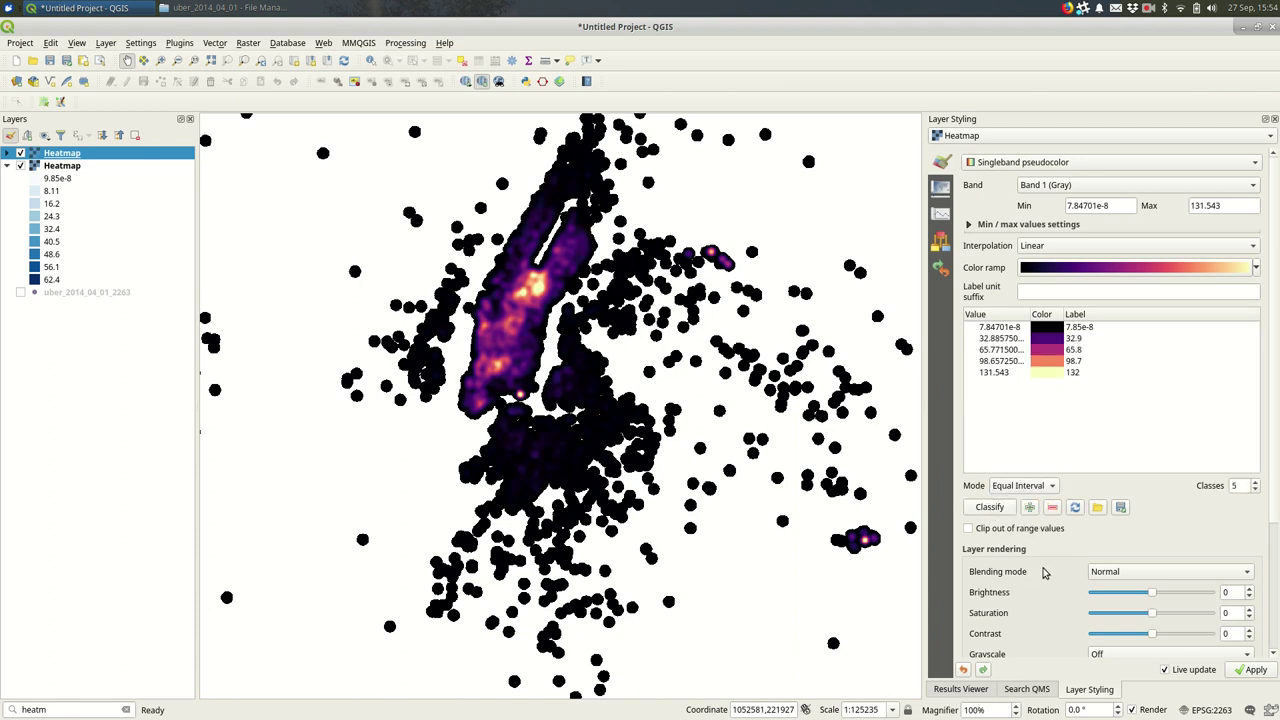
pyautogui.click(995, 510)
pyautogui.click(1012, 486)
pyautogui.click(1010, 504)
pyautogui.click(1008, 509)
pyautogui.click(1018, 487)
pyautogui.click(1021, 456)
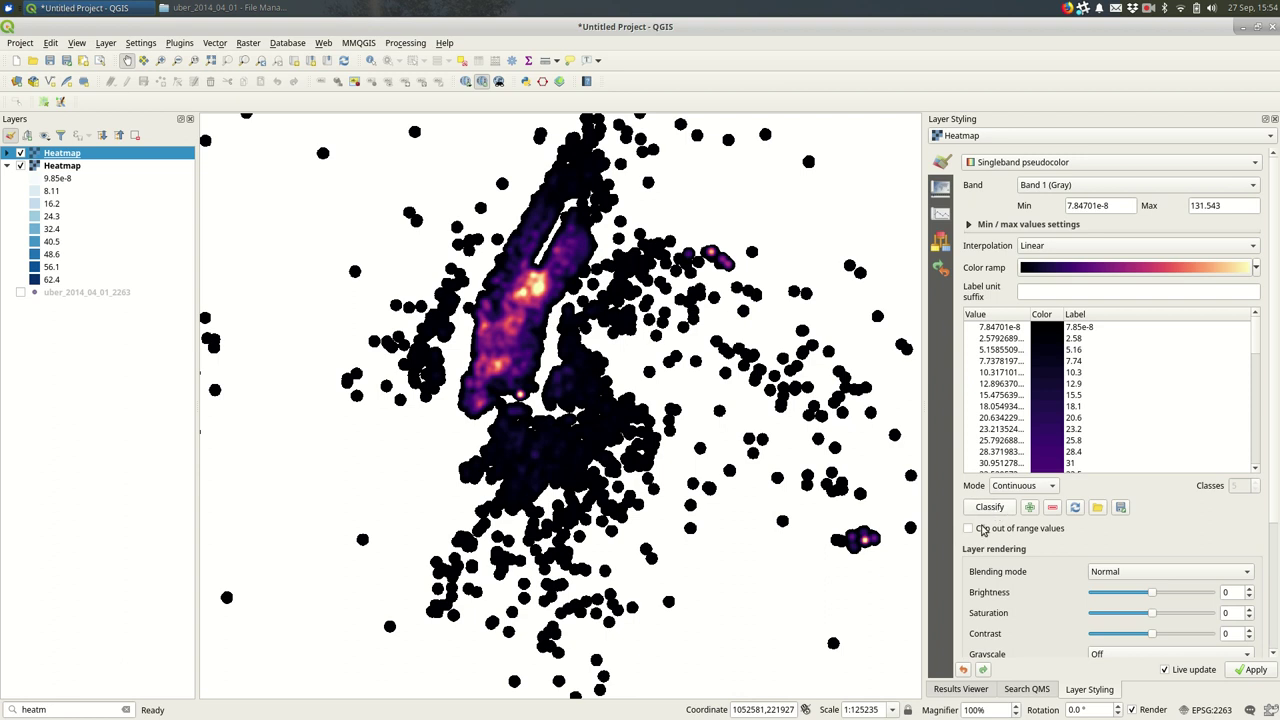
pyautogui.doubleClick(78, 156)
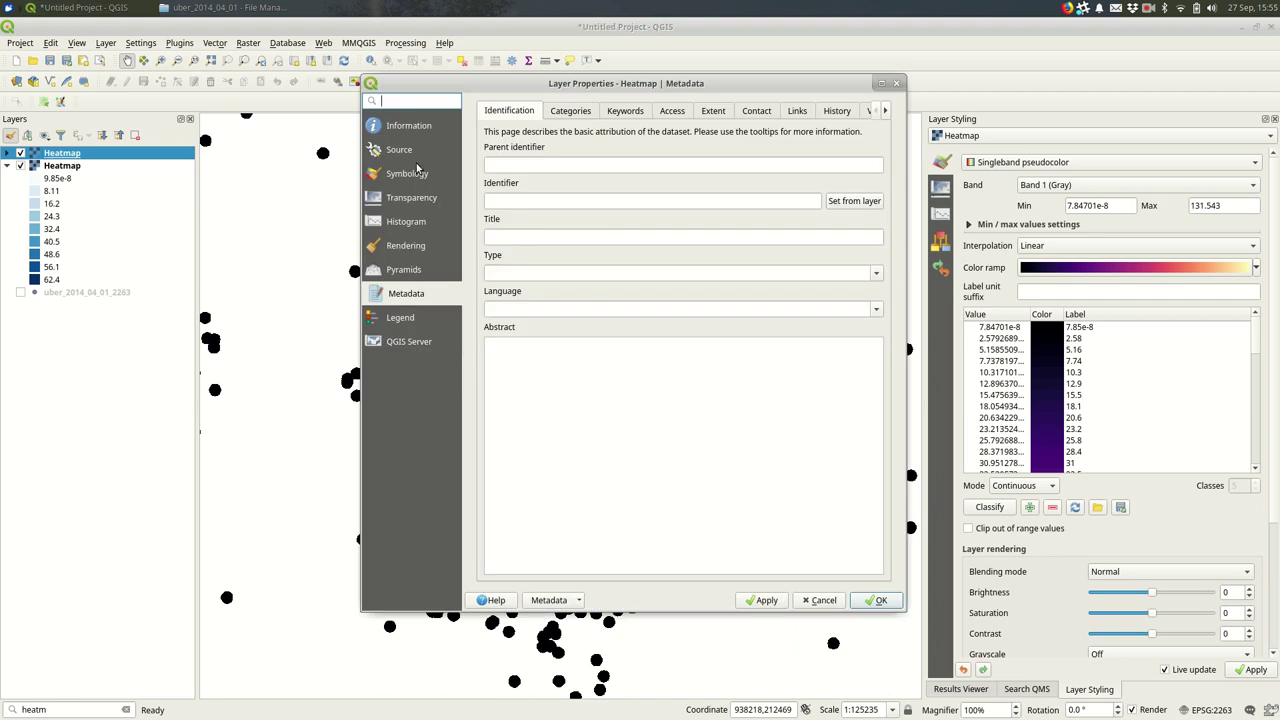
pyautogui.click(412, 176)
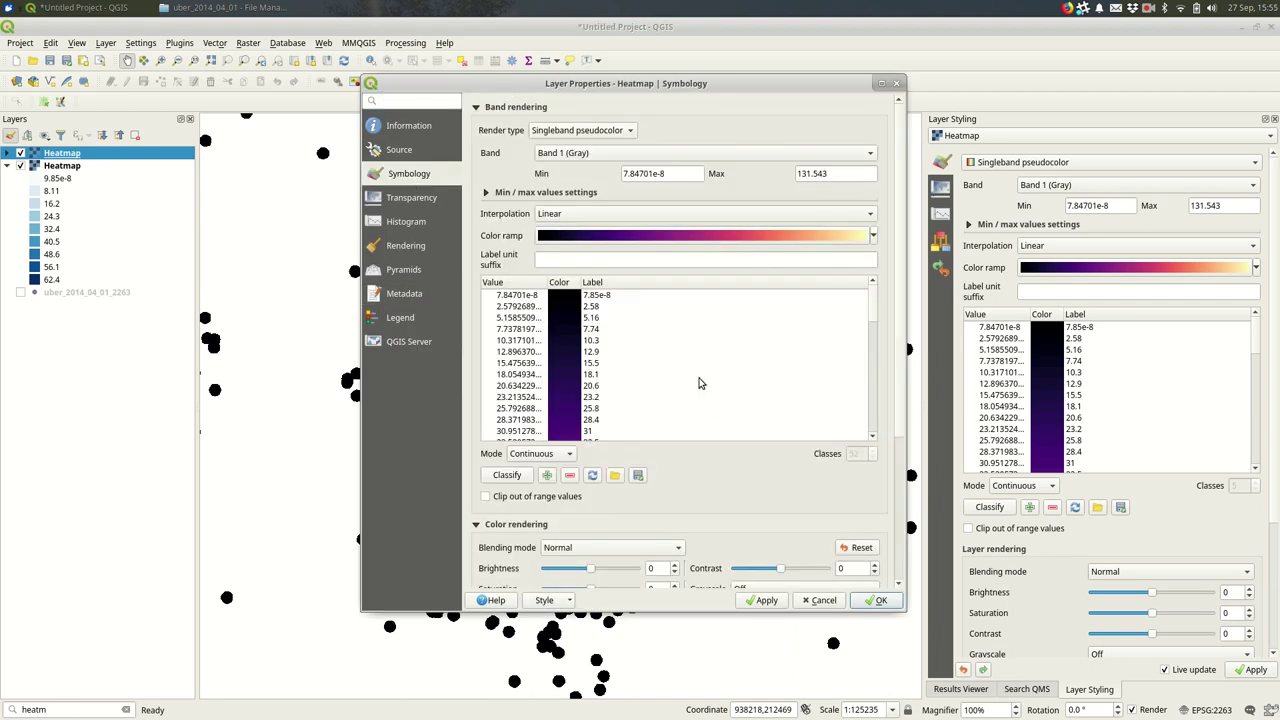
pyautogui.click(822, 601)
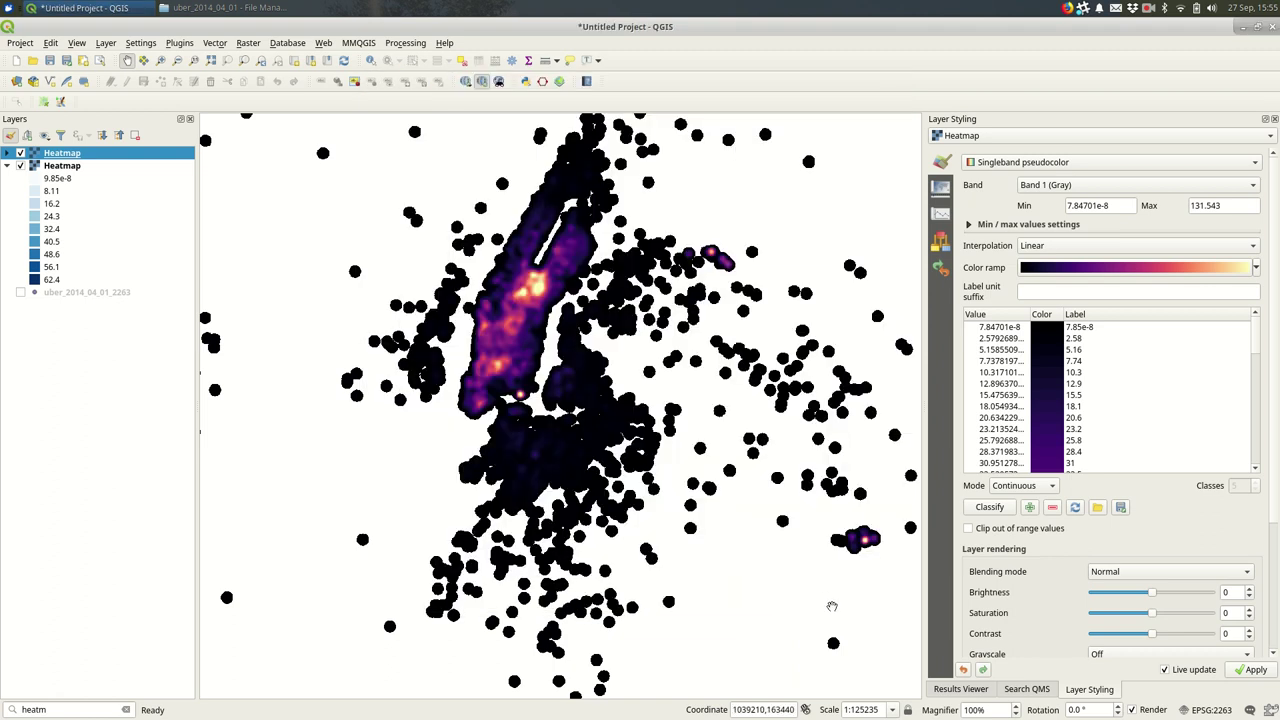